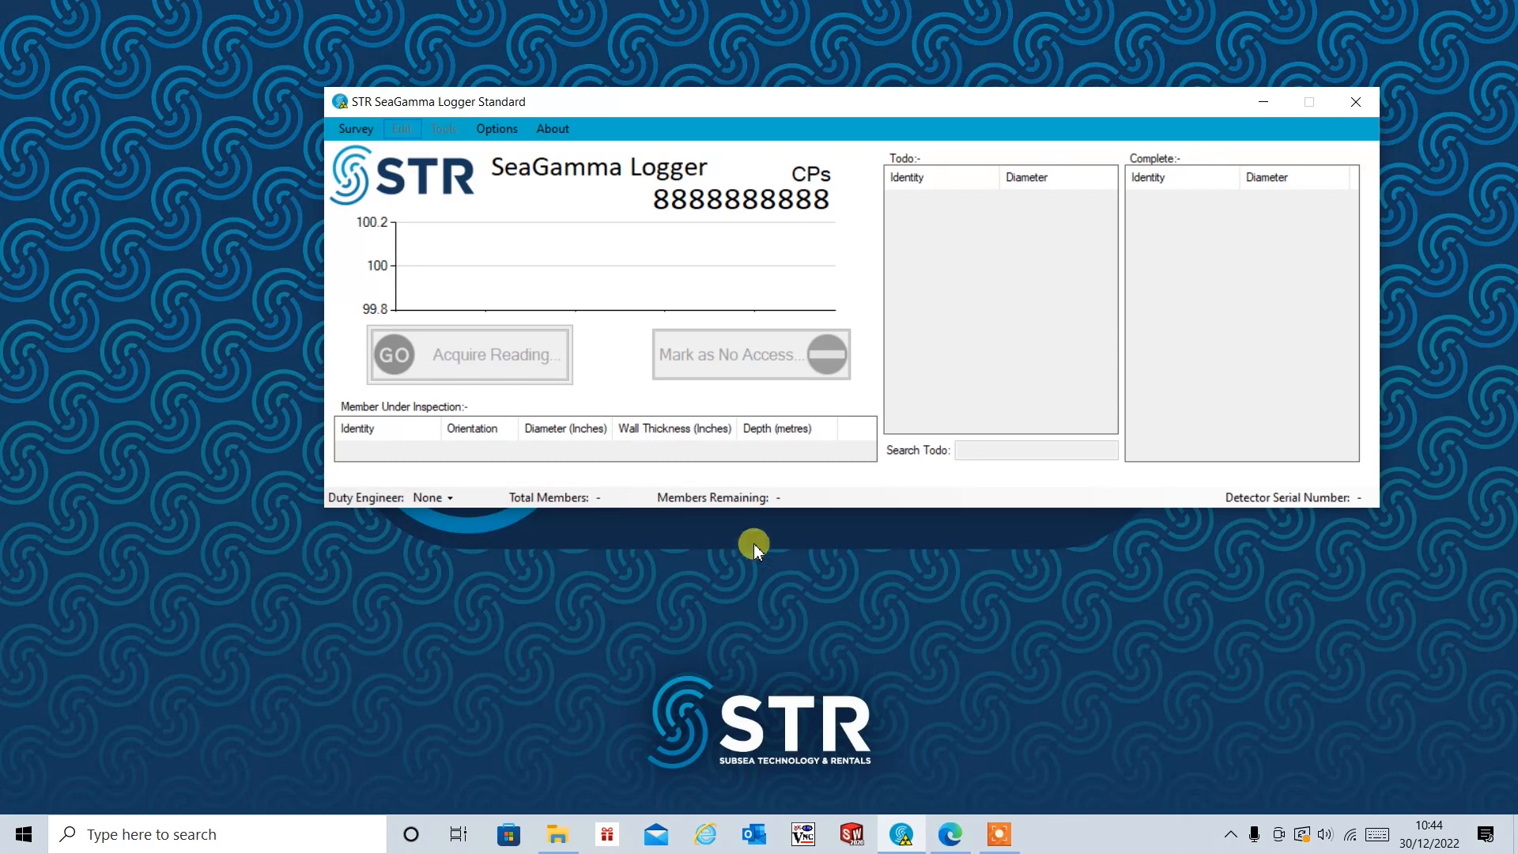
Open the existing survey file Beryl Bravo.svy from the Desktop.
drag(661, 95, 606, 125)
click(268, 143)
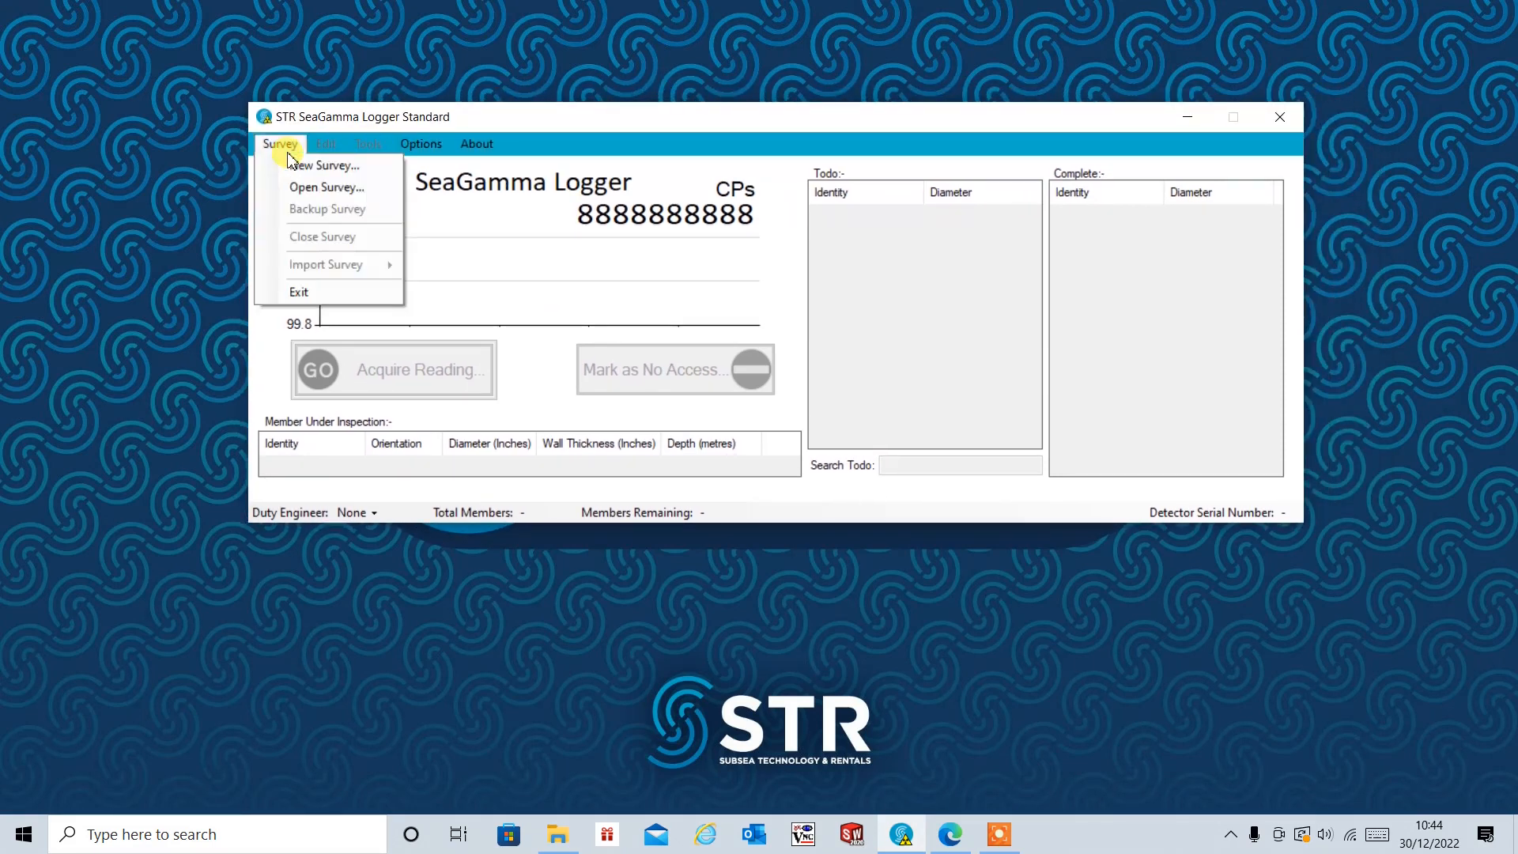
click(305, 186)
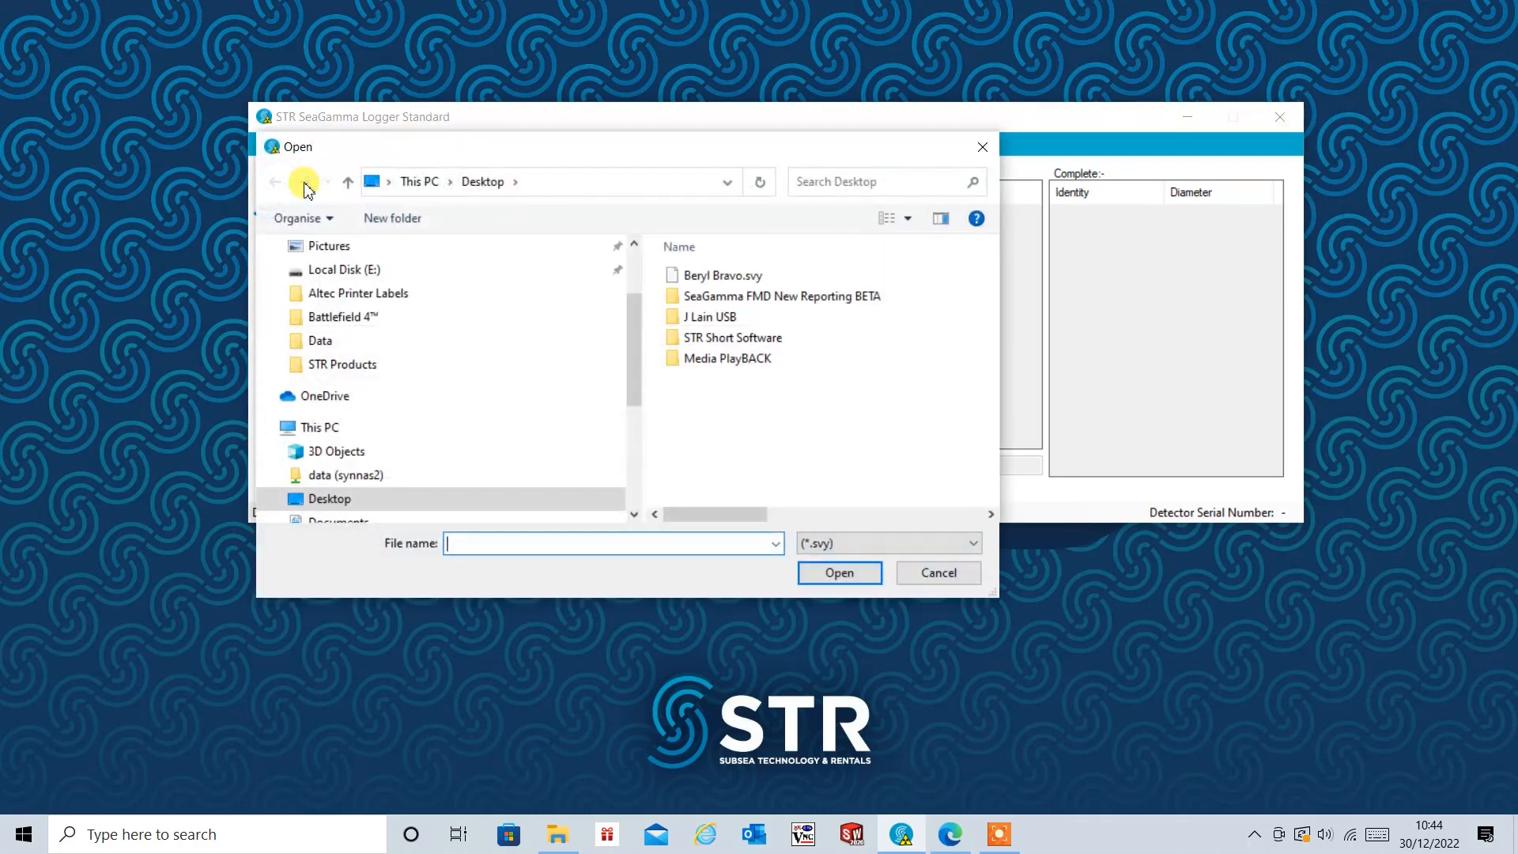
drag(492, 150, 642, 183)
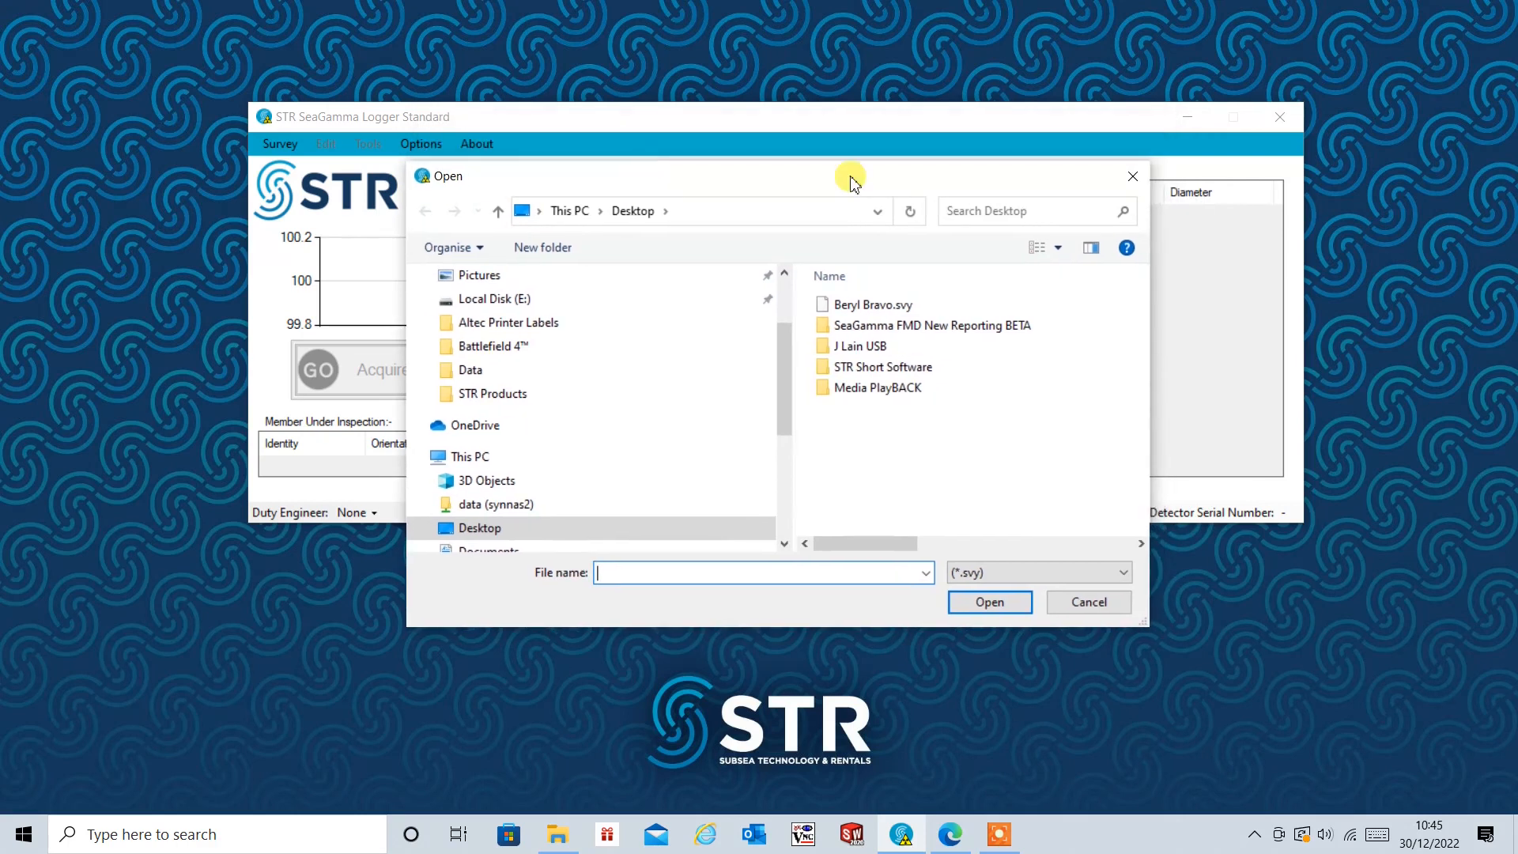
double_click(867, 301)
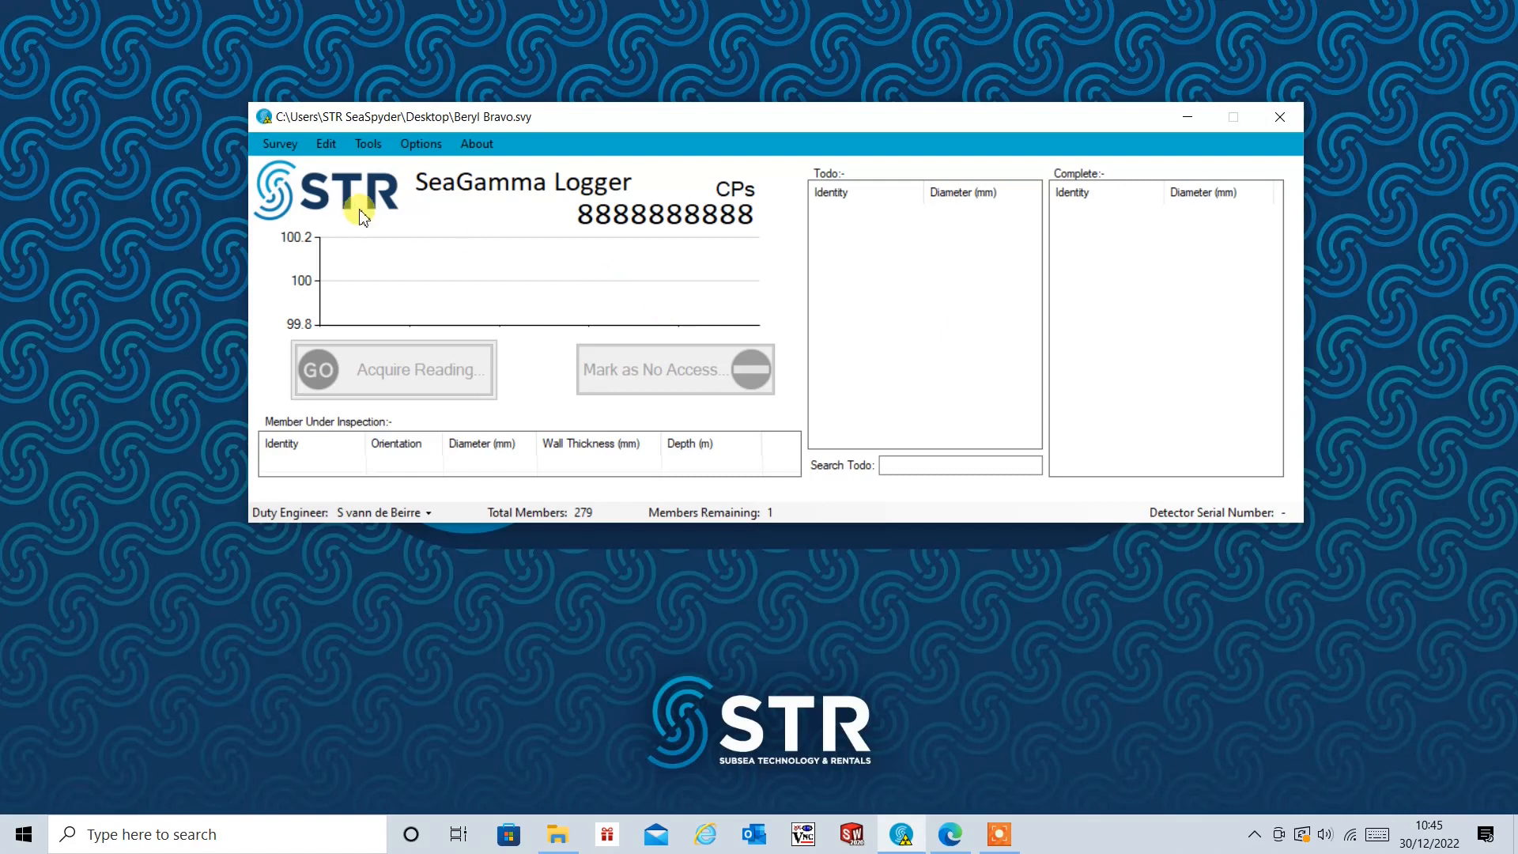
Start creating a report for the open survey and move the export form higher on the desktop.
click(369, 146)
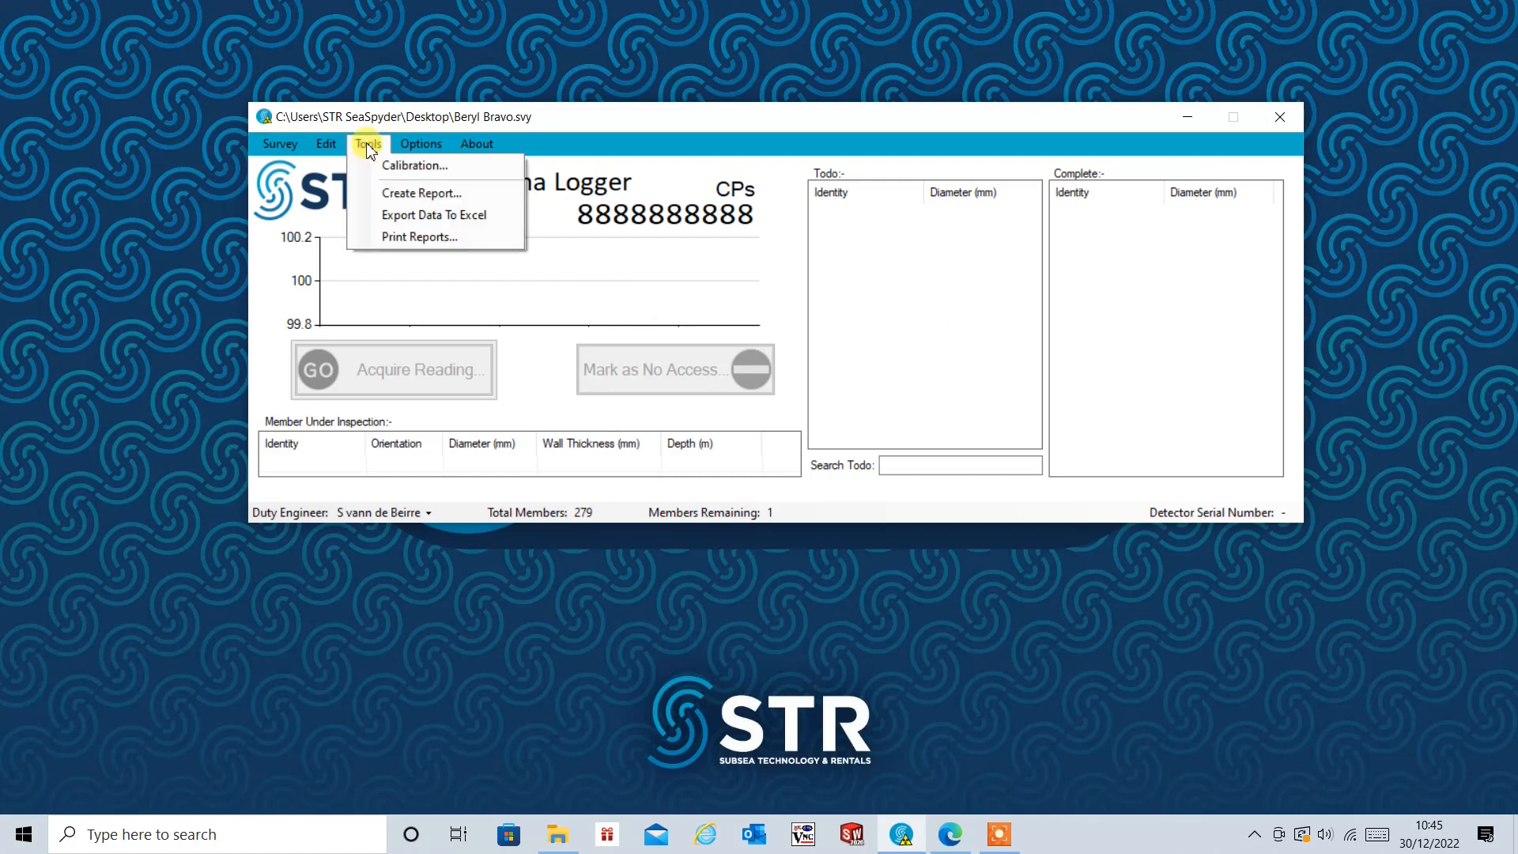
click(400, 193)
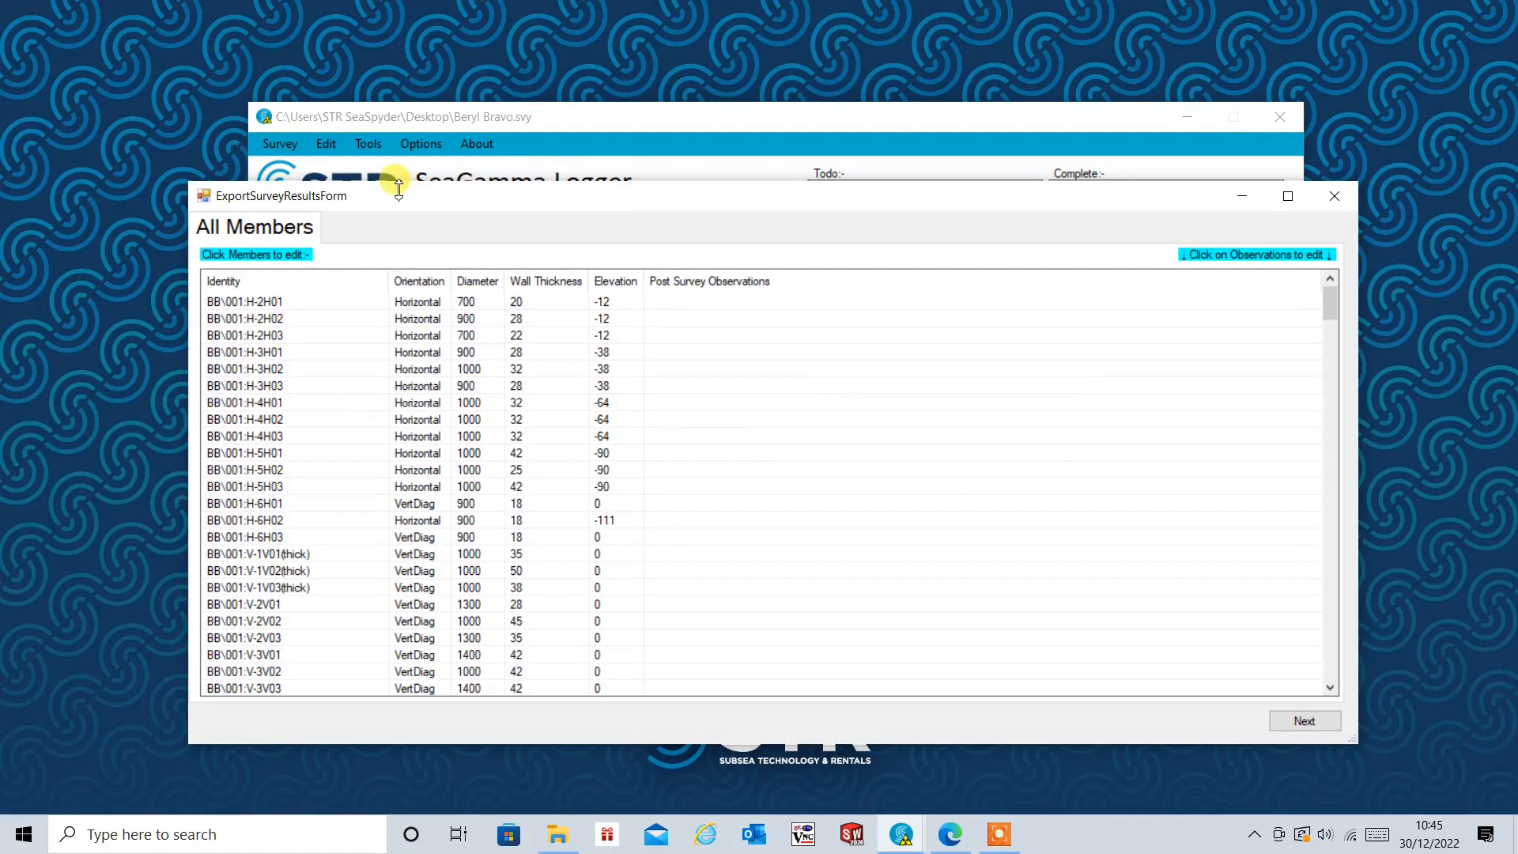
drag(442, 210, 422, 125)
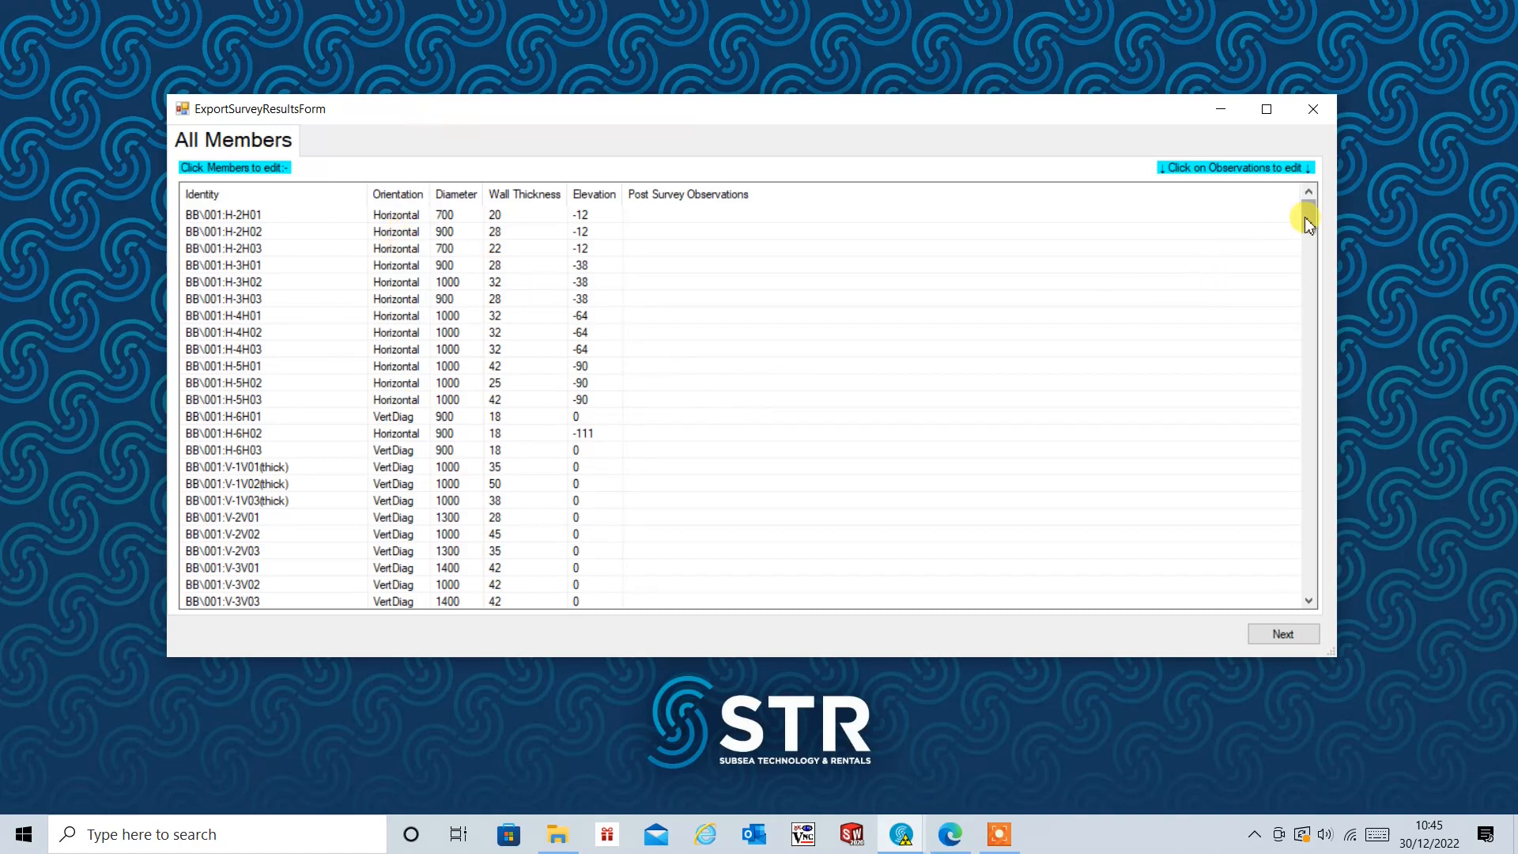
Add "Noted Corrosion" as the post survey observation for member BB\001:H-2H01, and continue to the incomplete members.
mouse_move(1305, 217)
mouse_down()
mouse_move(1334, 433)
mouse_move(1335, 599)
mouse_move(1317, 207)
mouse_up()
click(748, 218)
text(Noted )
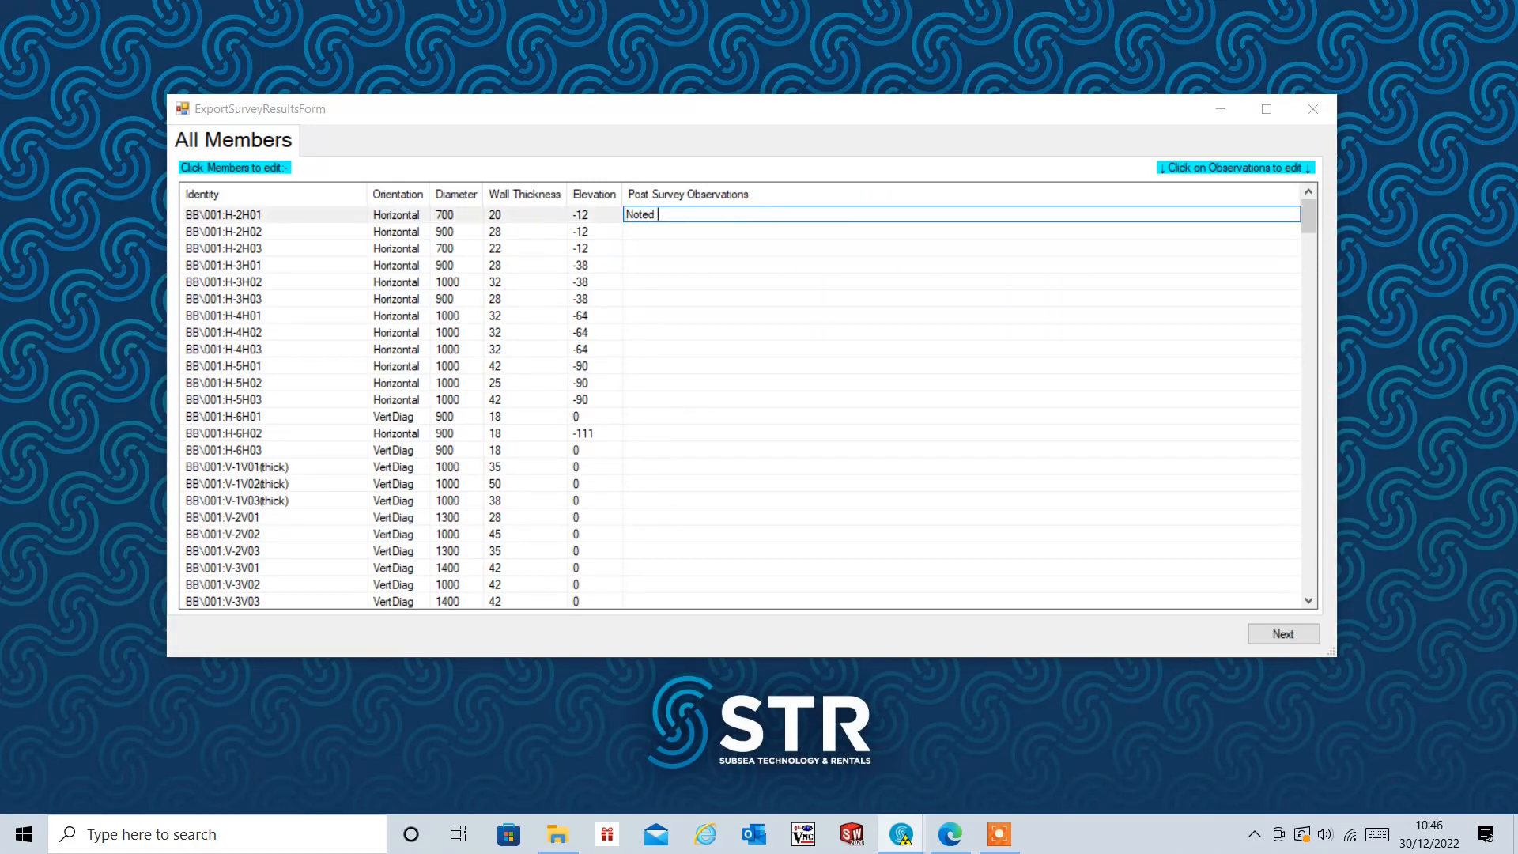
text(Corrosion)
click(749, 214)
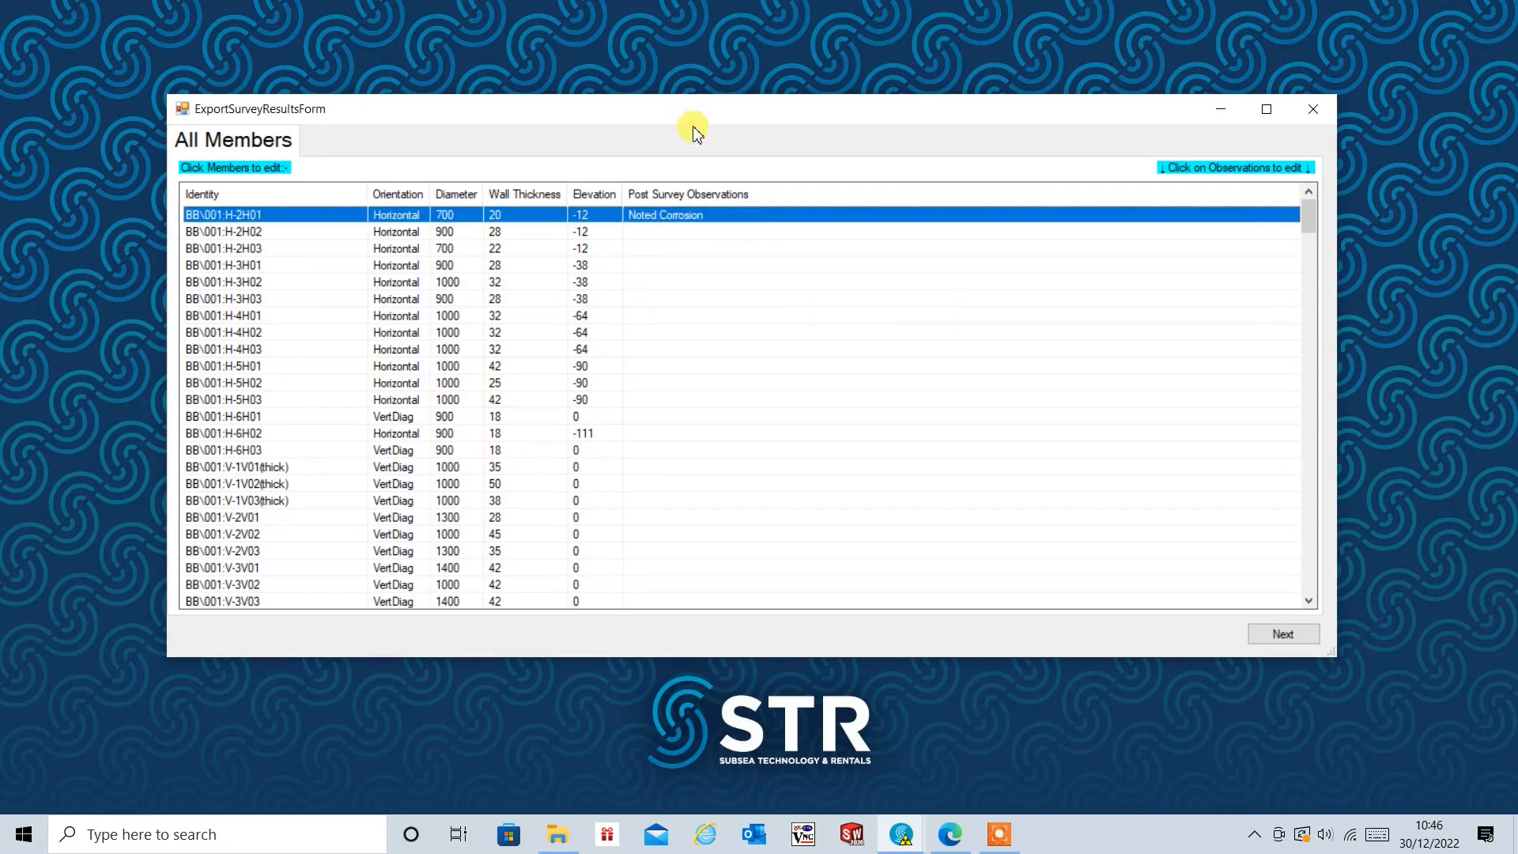
click(1282, 634)
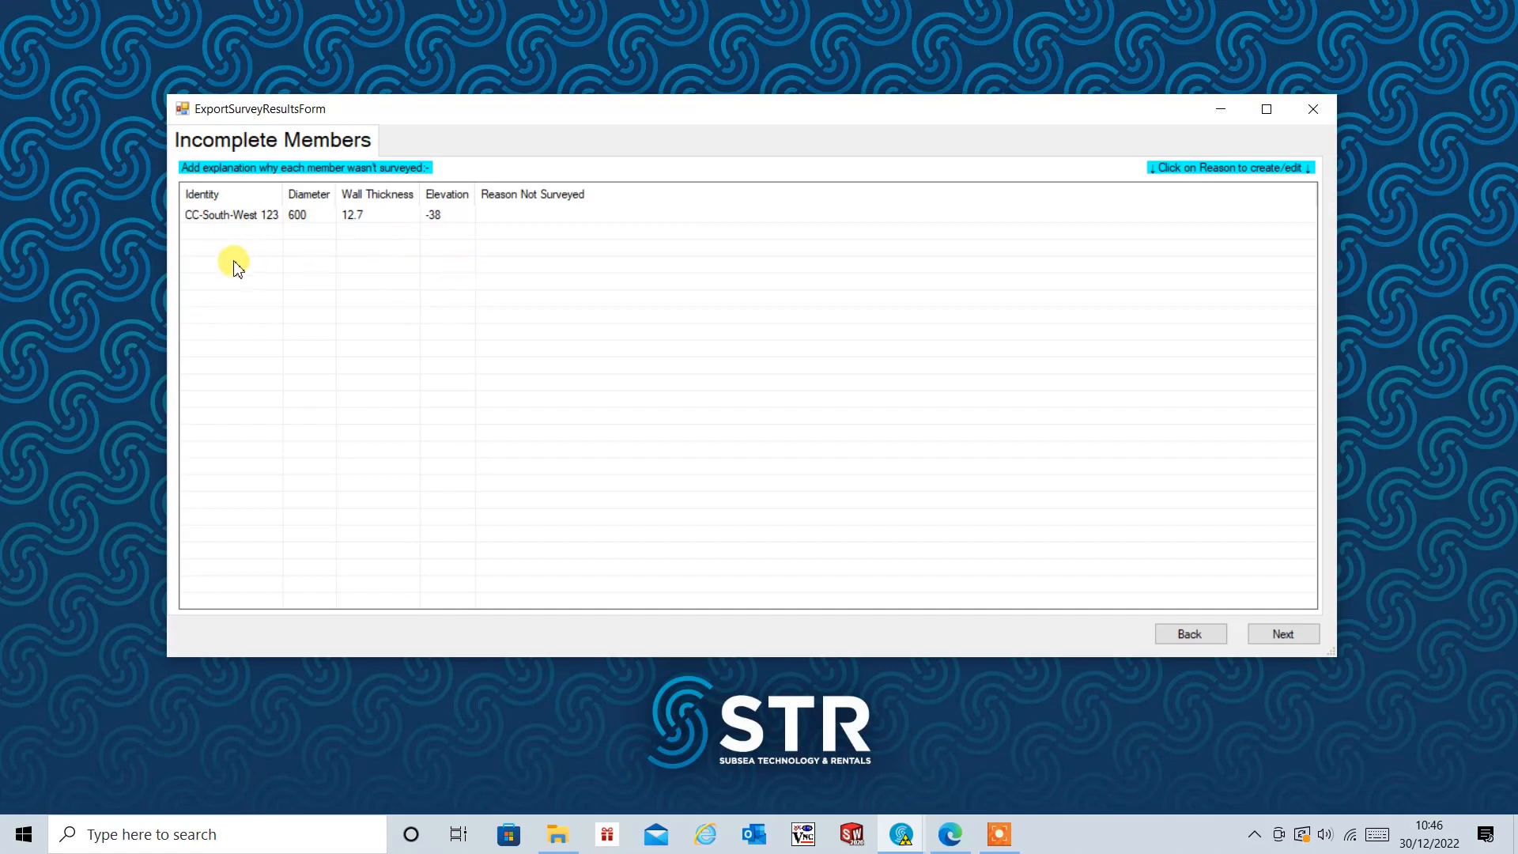
Enter "Not actually required as per guidance" as the reason member CC-South-West 123 was not surveyed, and continue to the member variations.
click(1289, 634)
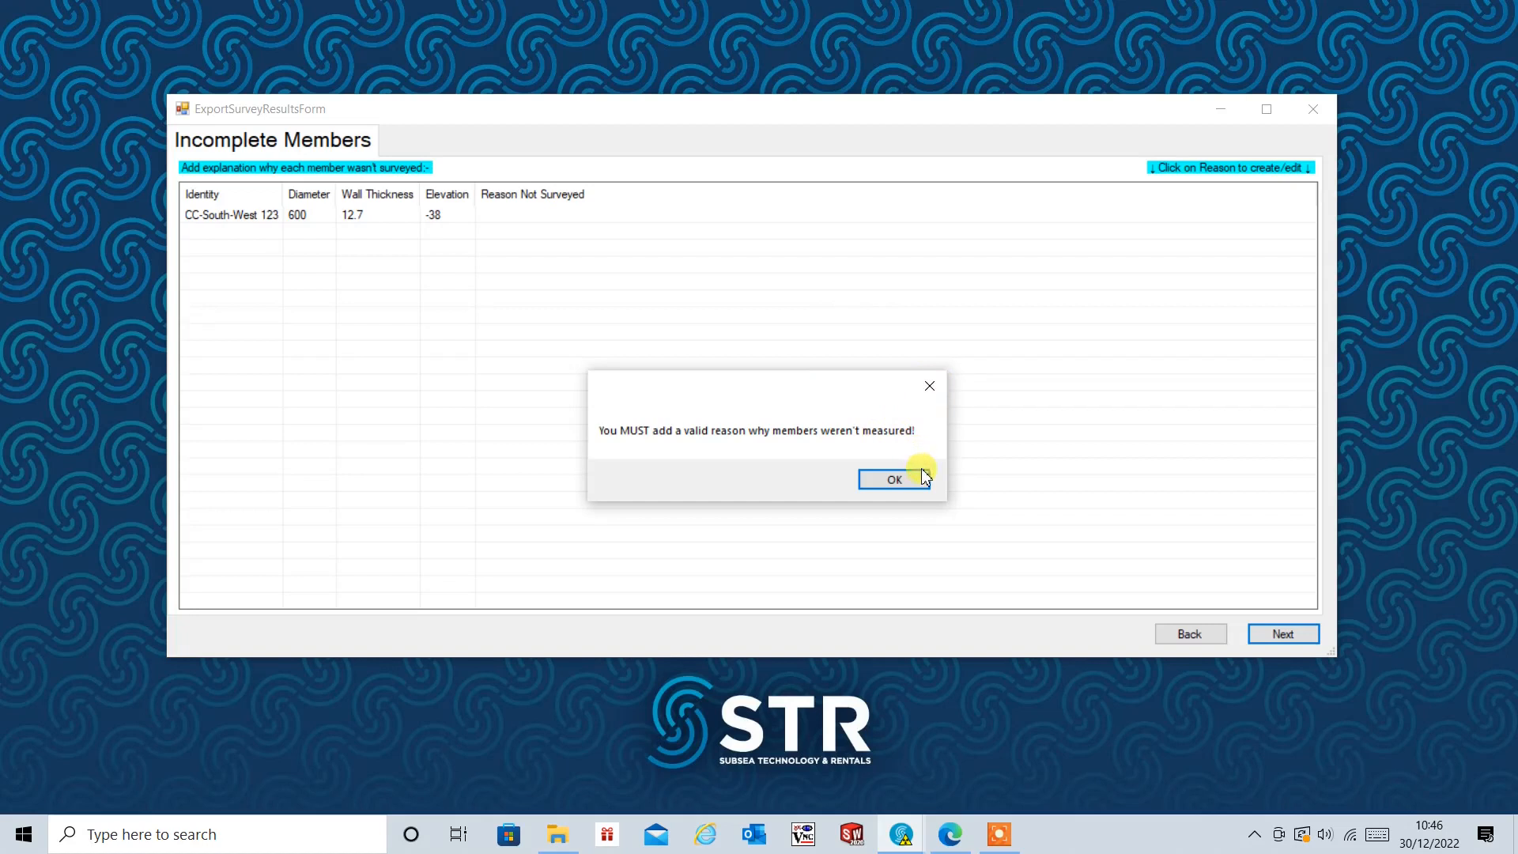
click(931, 386)
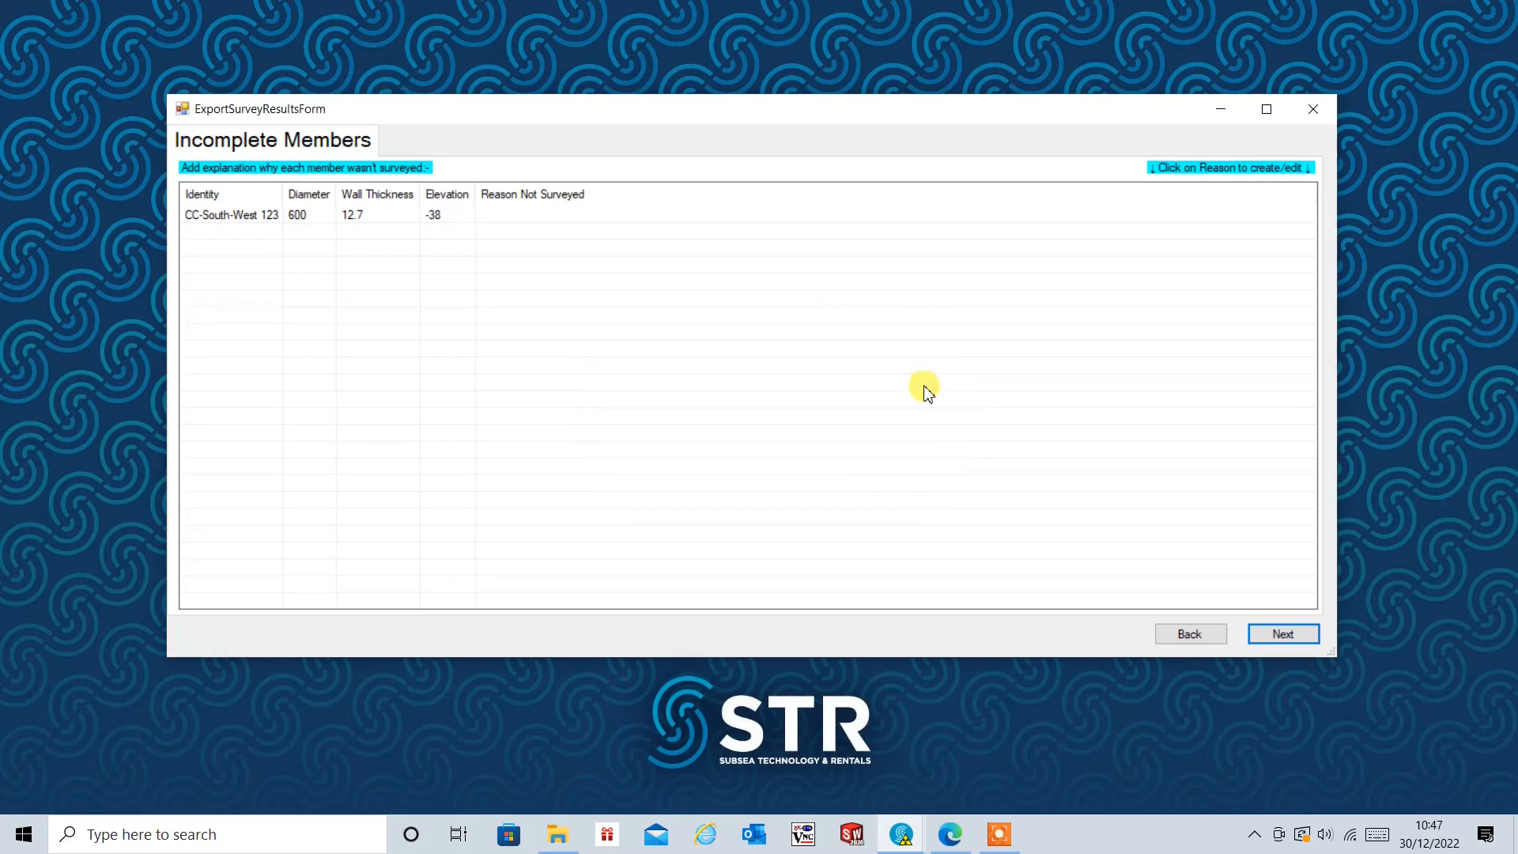
click(535, 215)
text(Not actually required as per guidance)
key(Return)
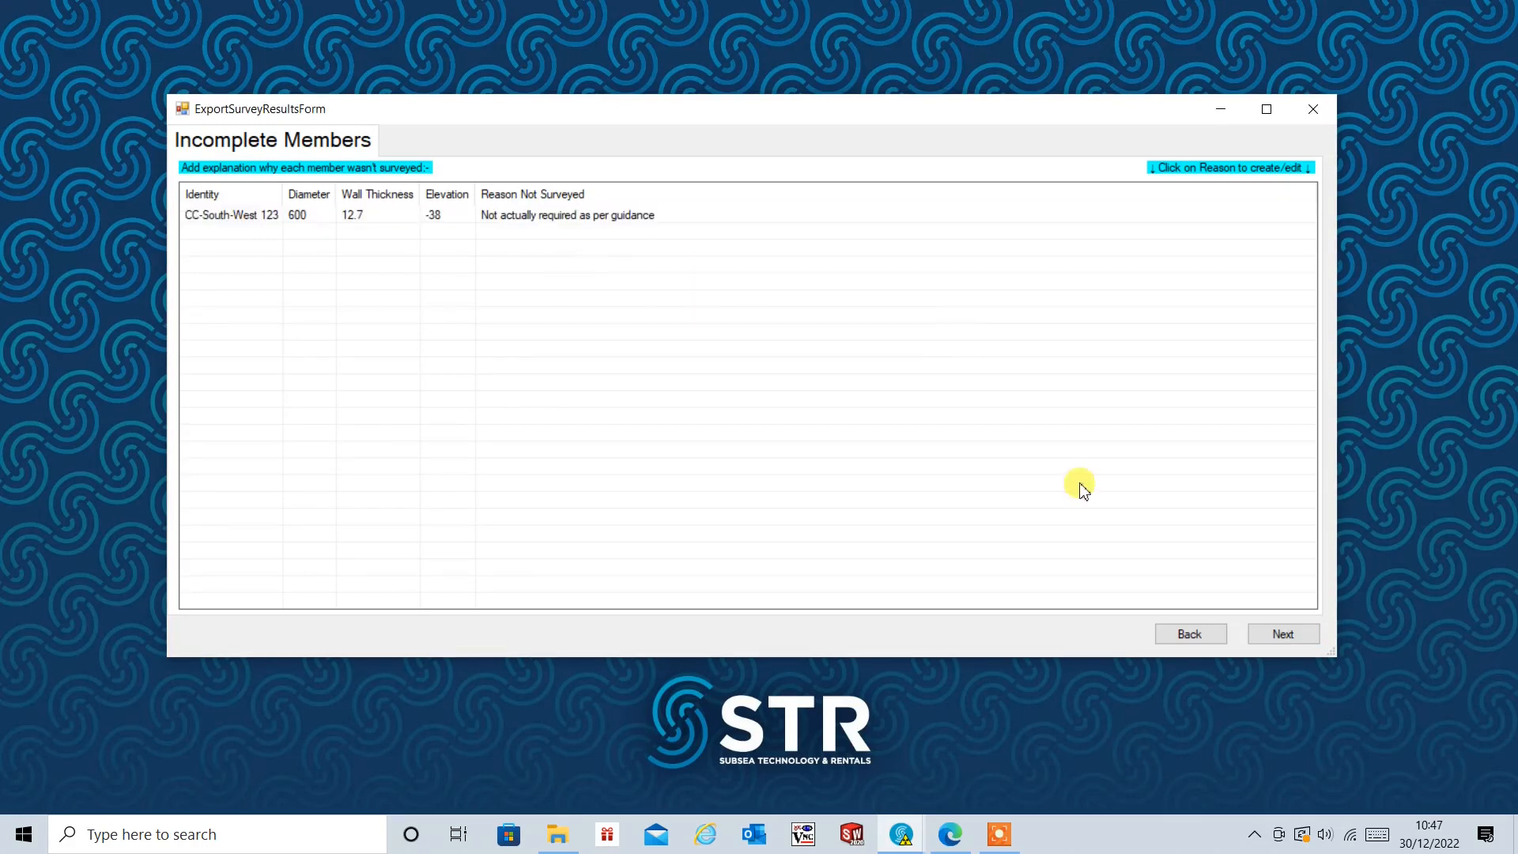
click(1301, 636)
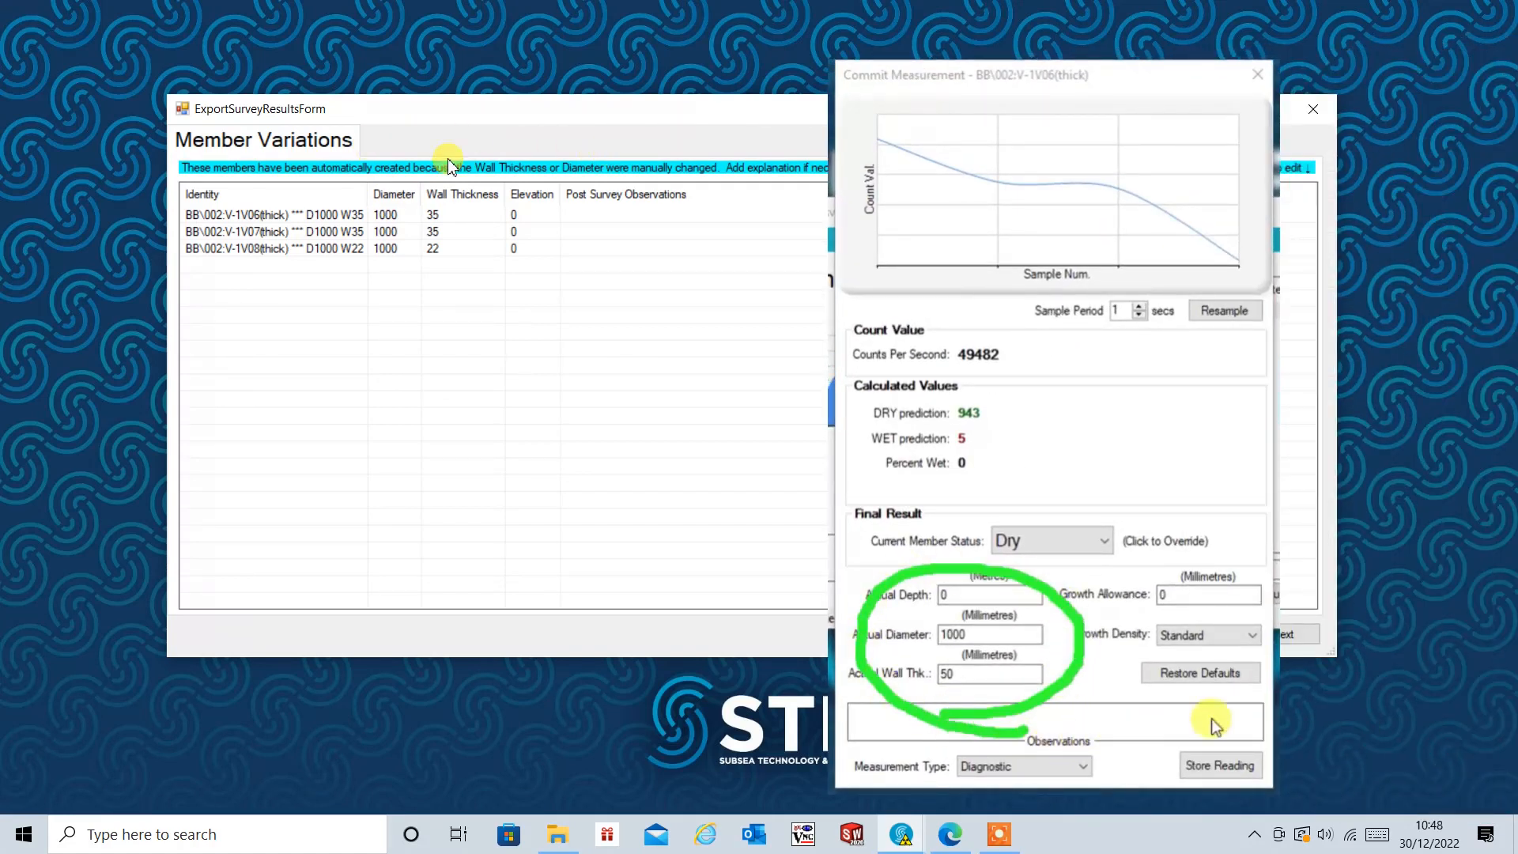
Examine the BB\002:V-1V06, V-1V07 and V-1V08 (thick) variations and their editable post survey observations.
click(359, 216)
click(357, 231)
click(356, 248)
click(266, 215)
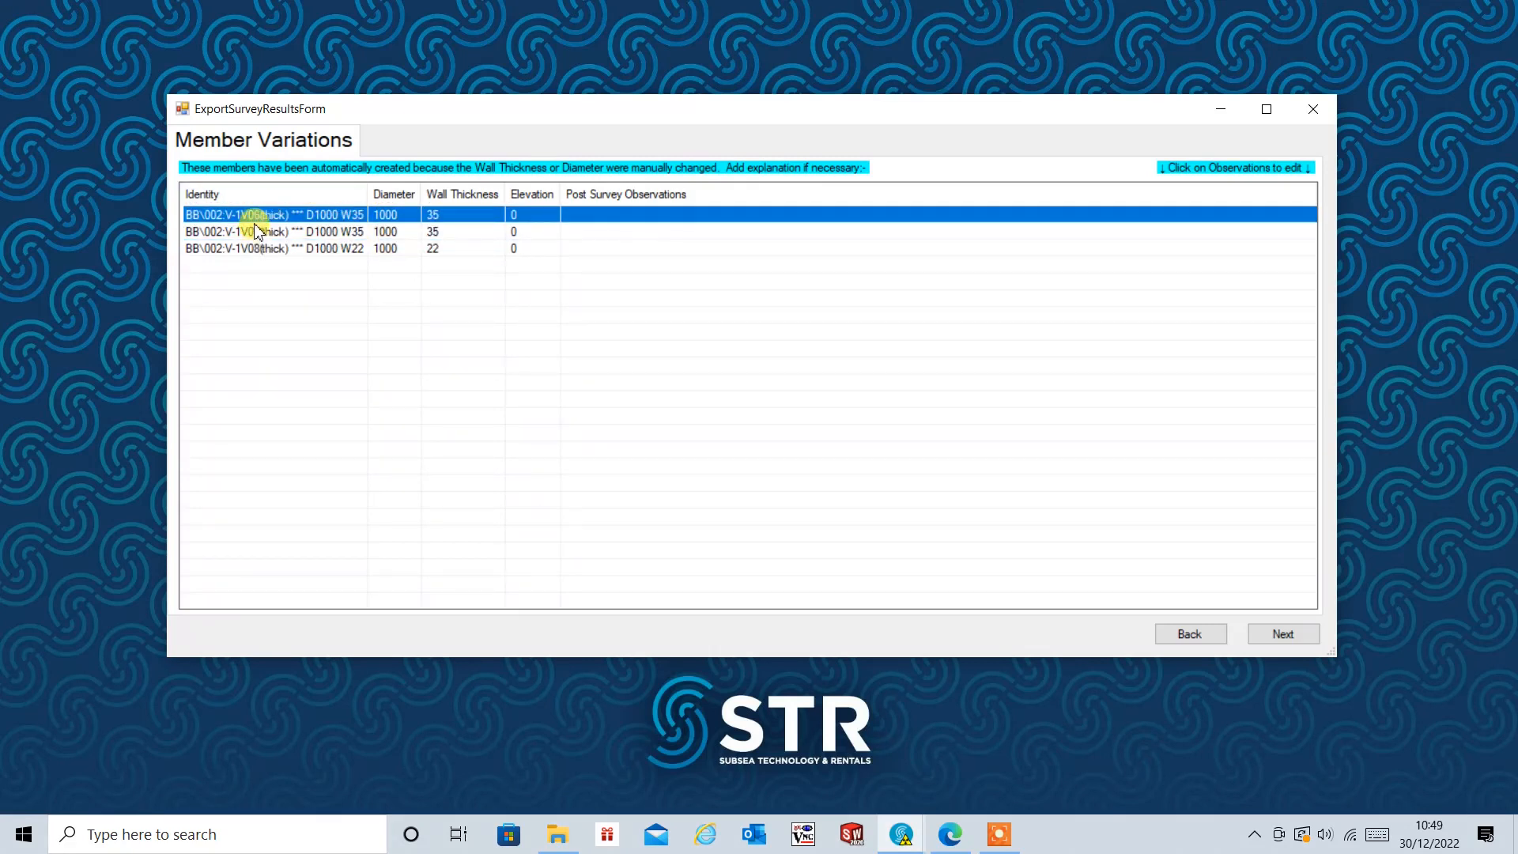
click(257, 231)
click(266, 249)
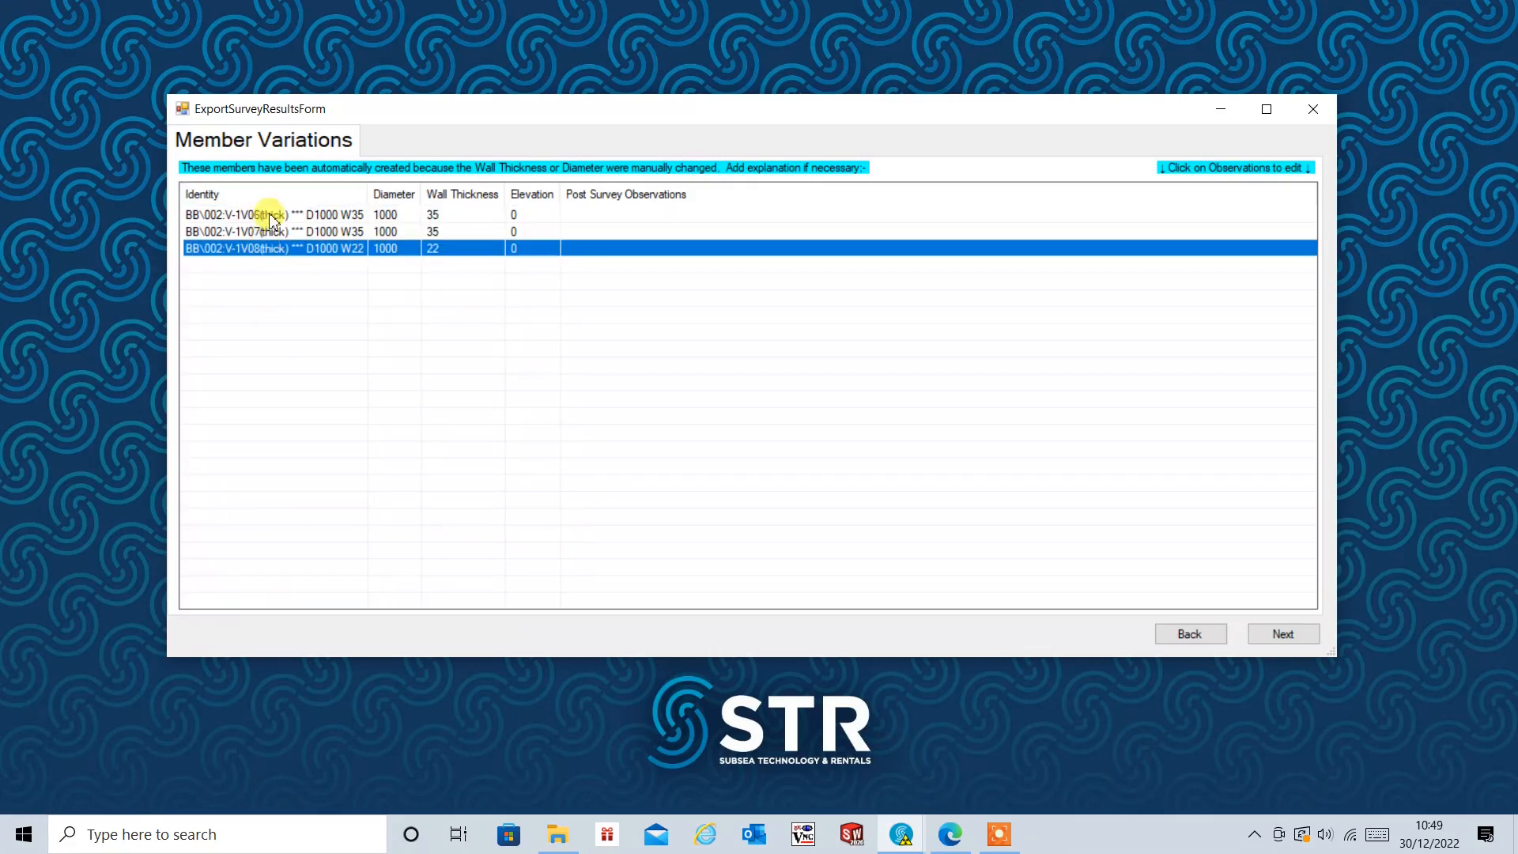
click(258, 214)
click(256, 231)
click(269, 251)
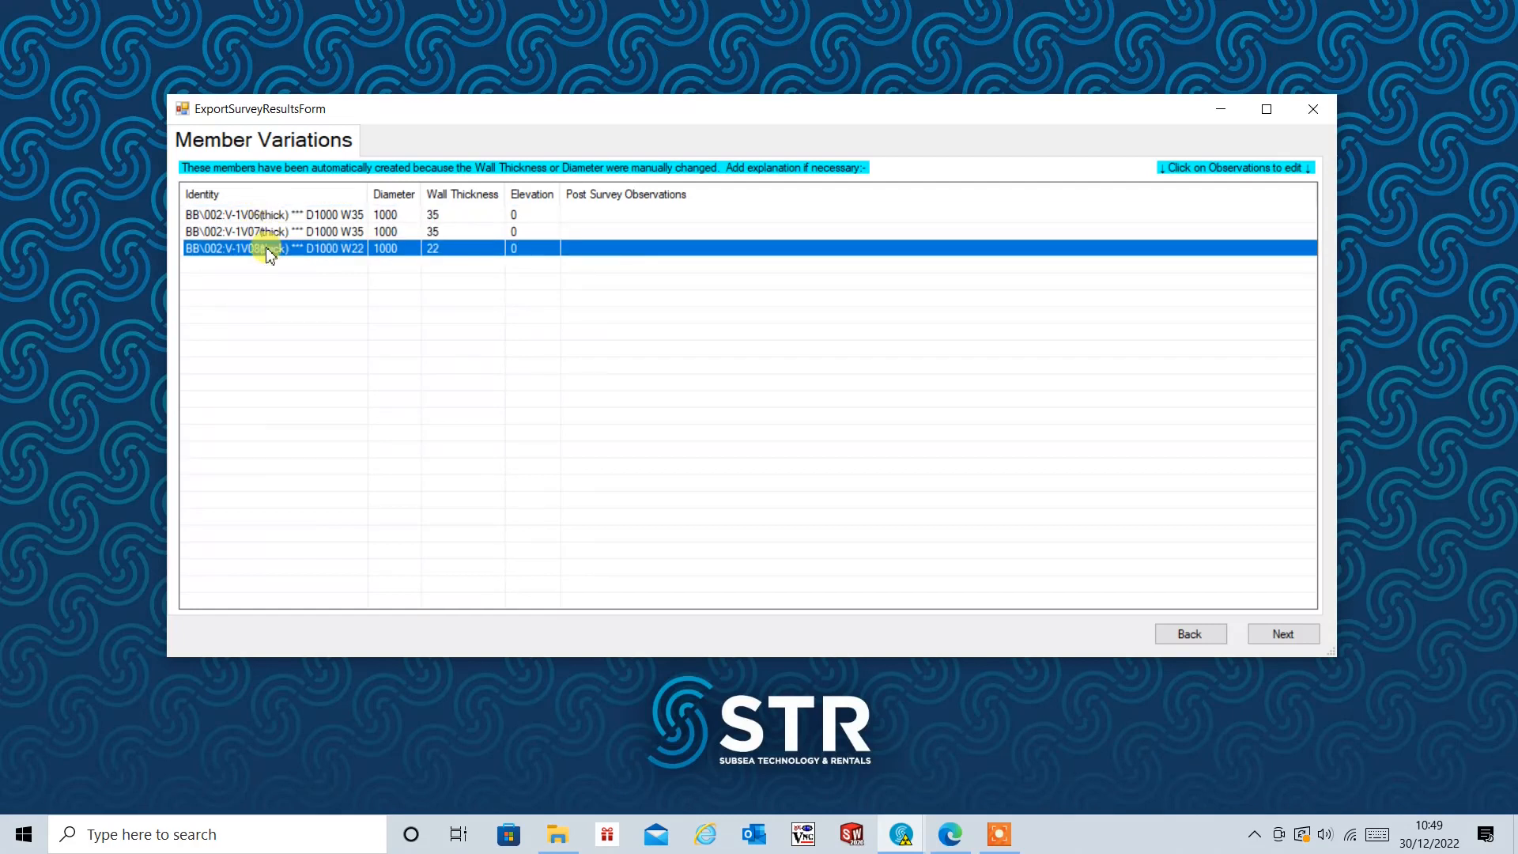
click(678, 214)
click(680, 232)
click(688, 251)
click(682, 233)
click(679, 217)
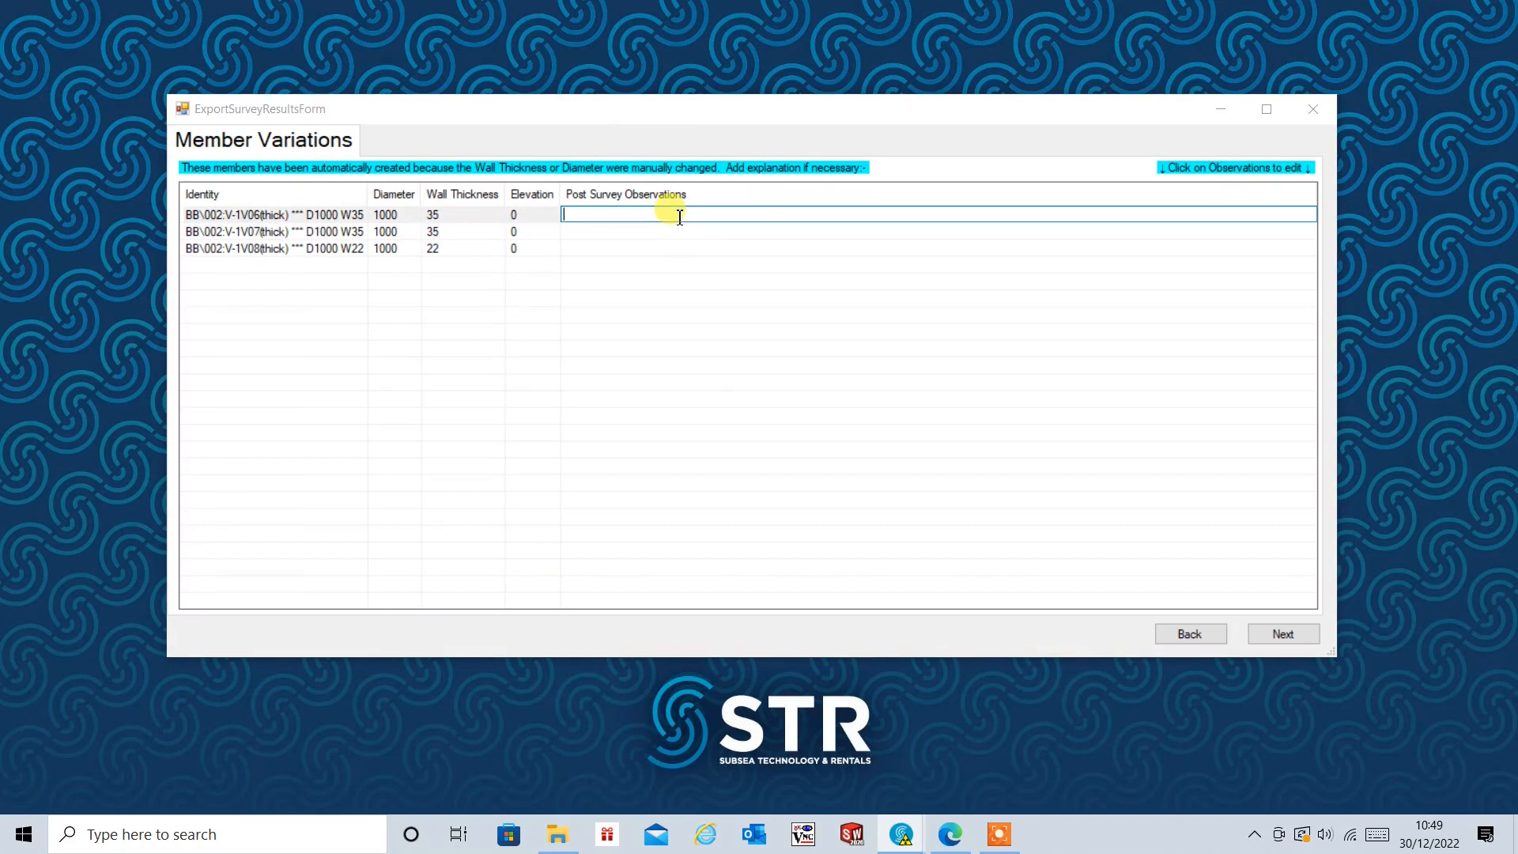
Continue to the members with multiple results, and open the observation of the 13:58:55 result for BB\011:H-5H31 without changing it.
click(1285, 632)
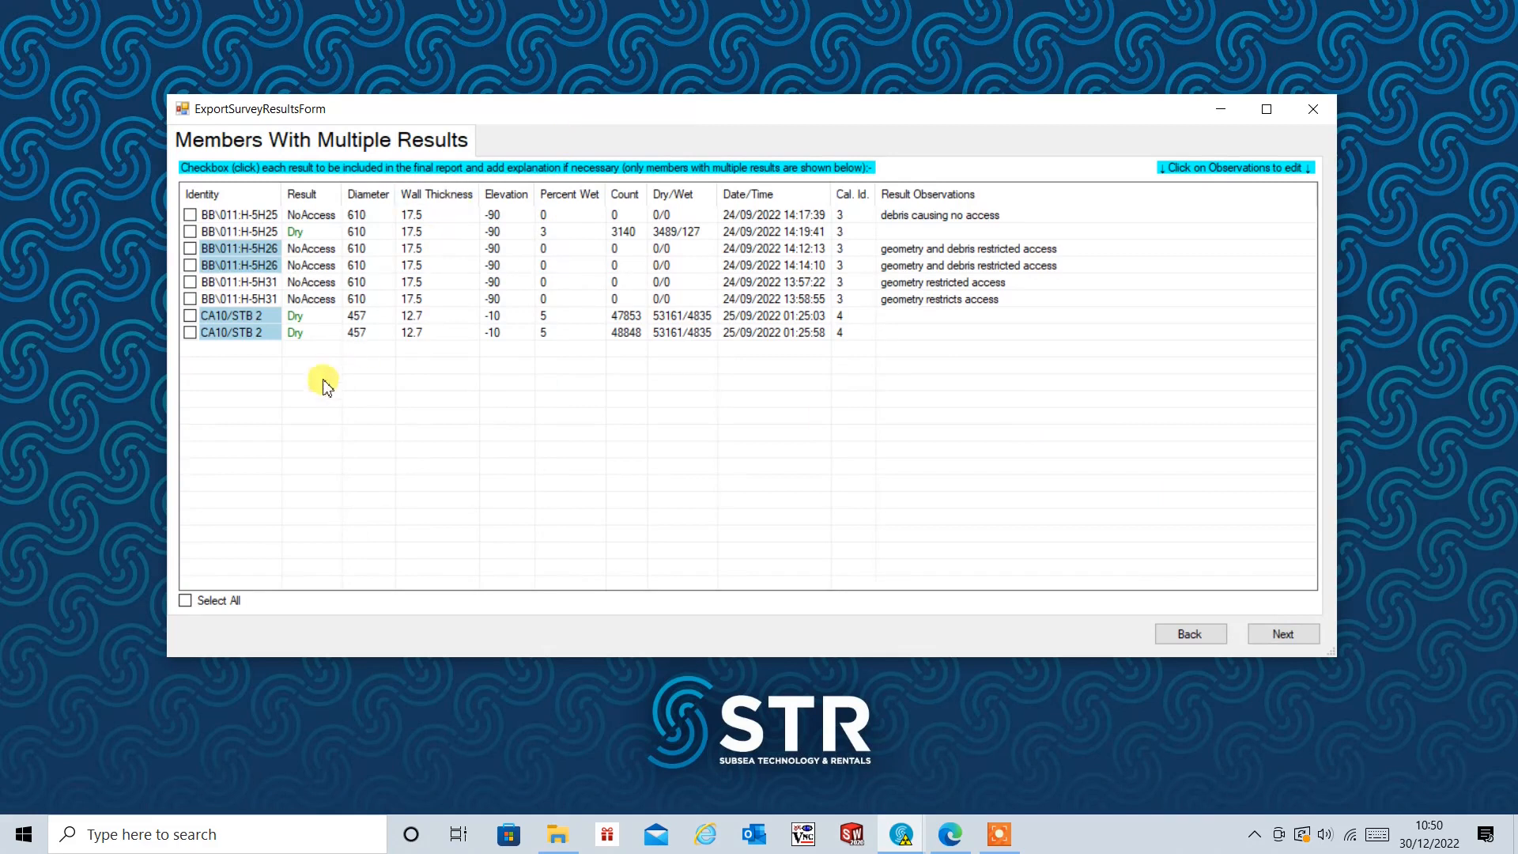
click(954, 304)
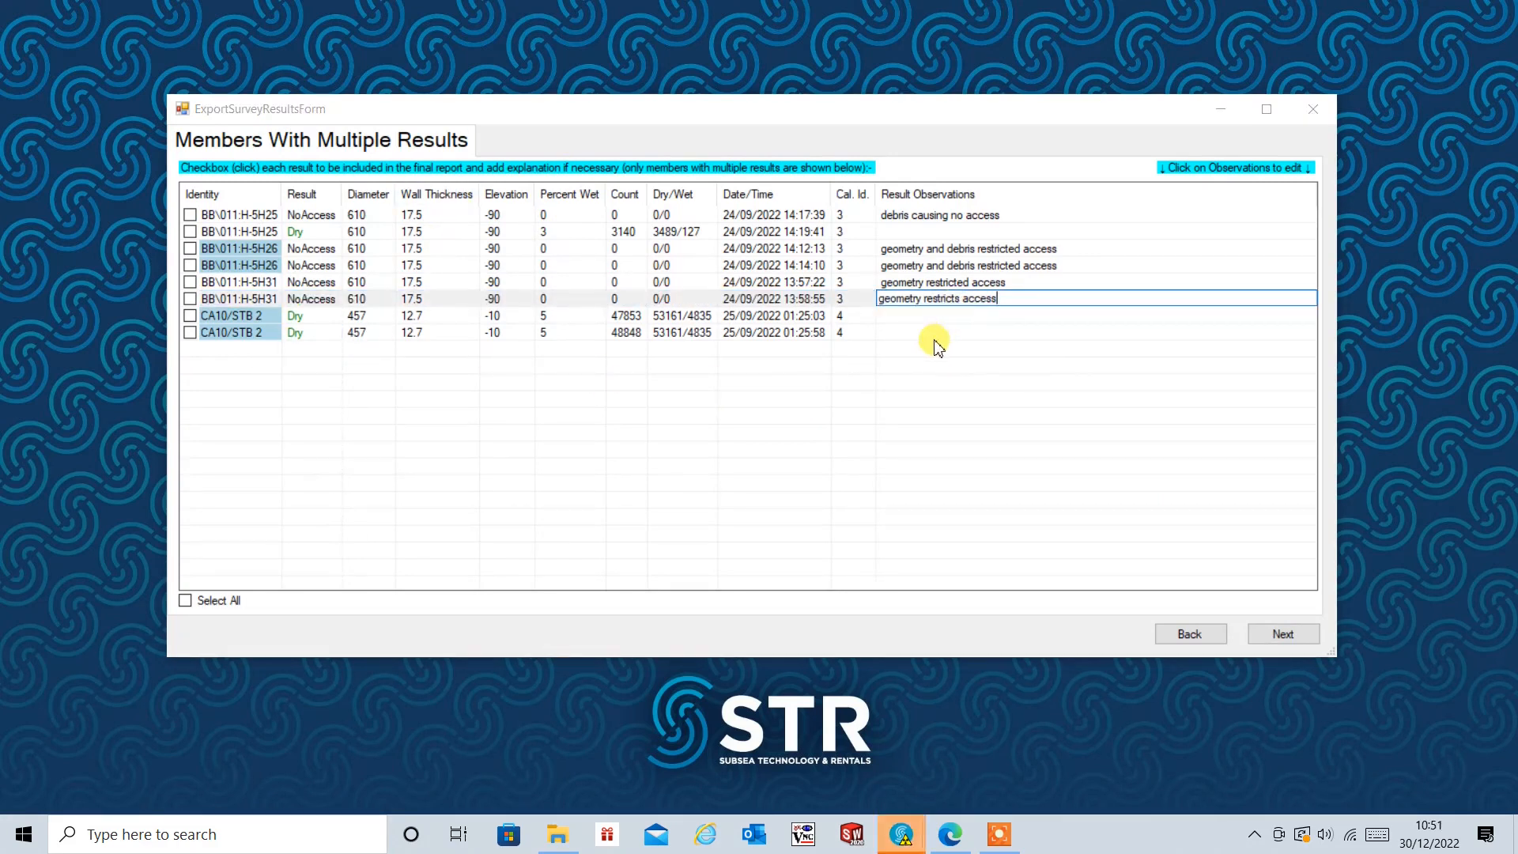
click(830, 519)
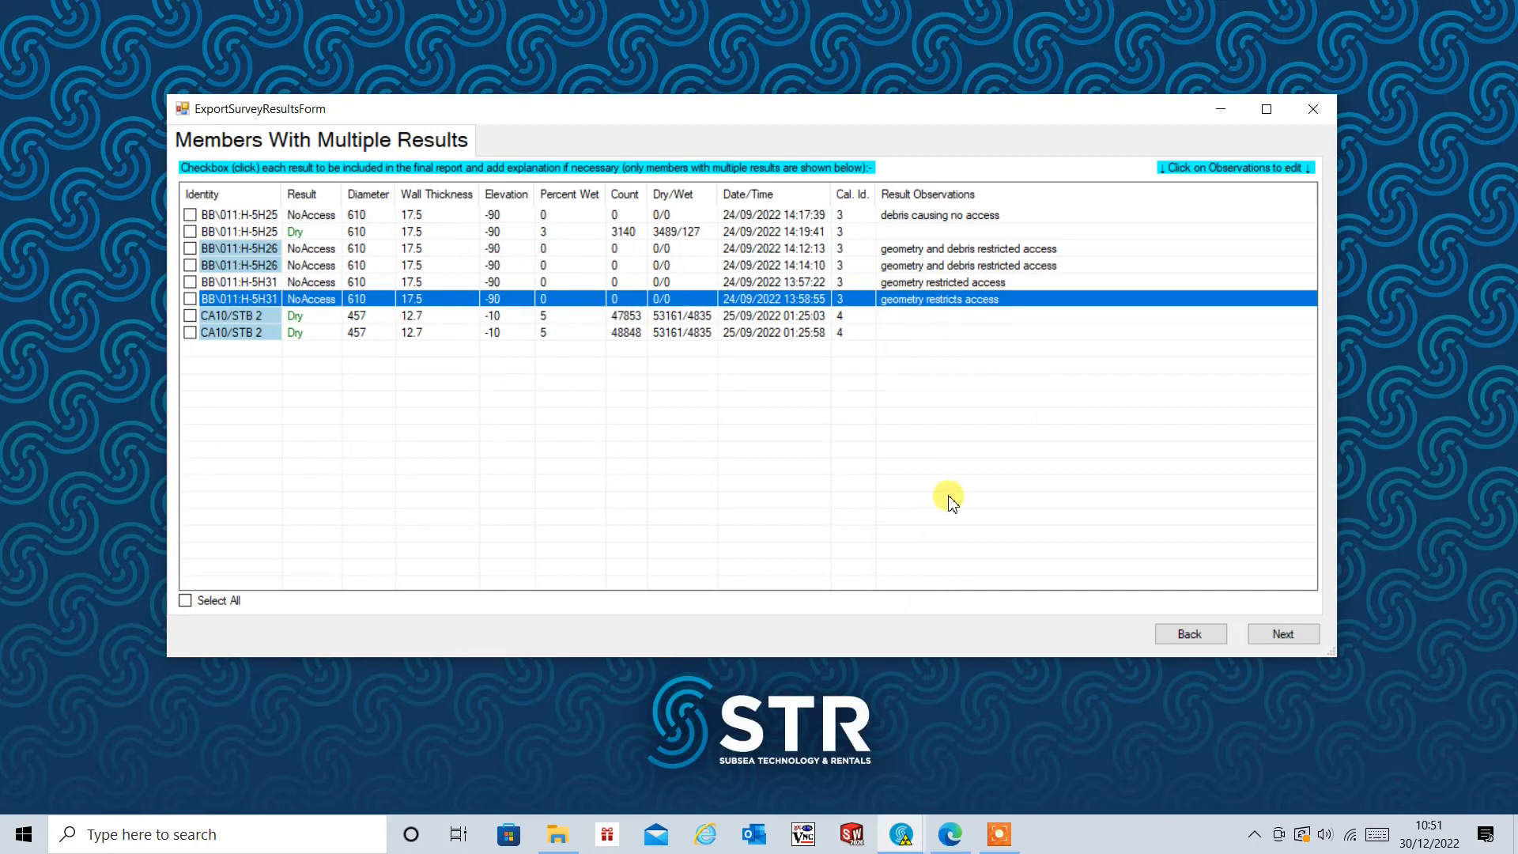
Tick the first results of BB\011:H-5H25 and H-5H26 and the second results of BB\011:H-5H31 and CA10/STB 2 for the report.
click(191, 215)
click(191, 249)
click(190, 299)
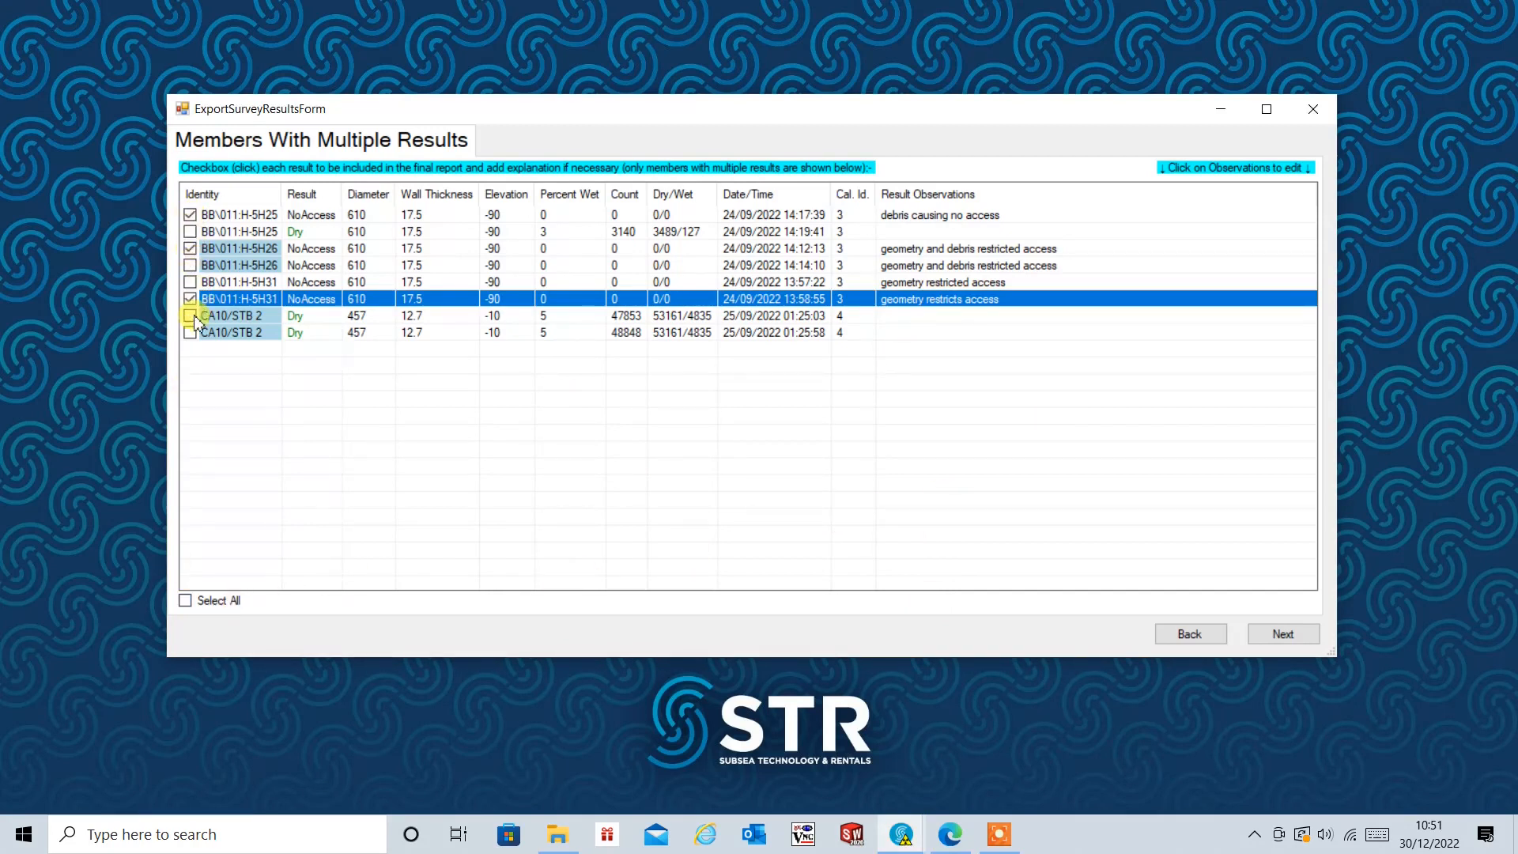
click(1277, 635)
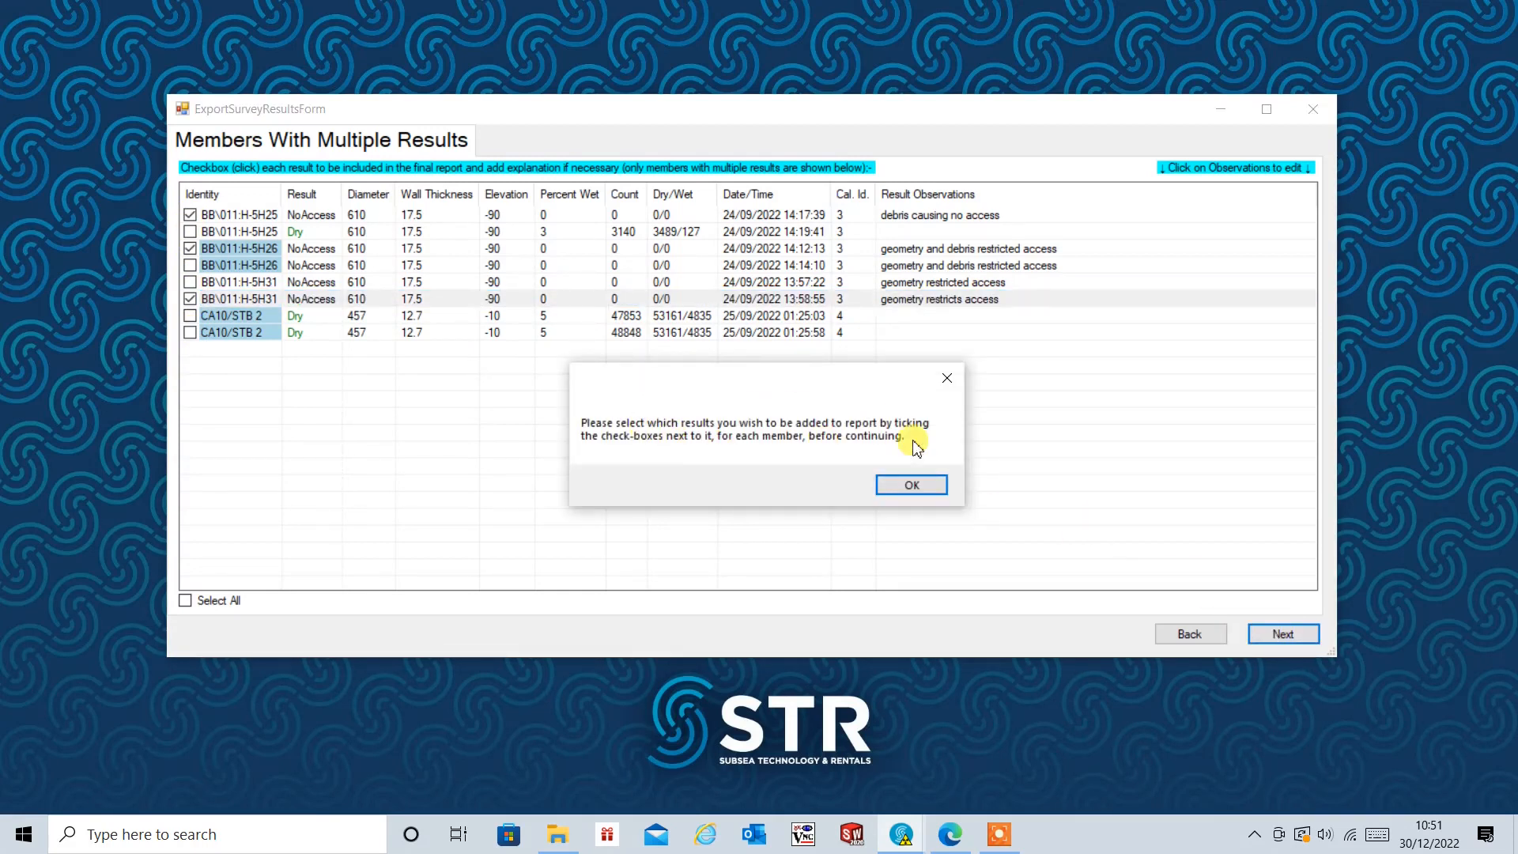
click(924, 482)
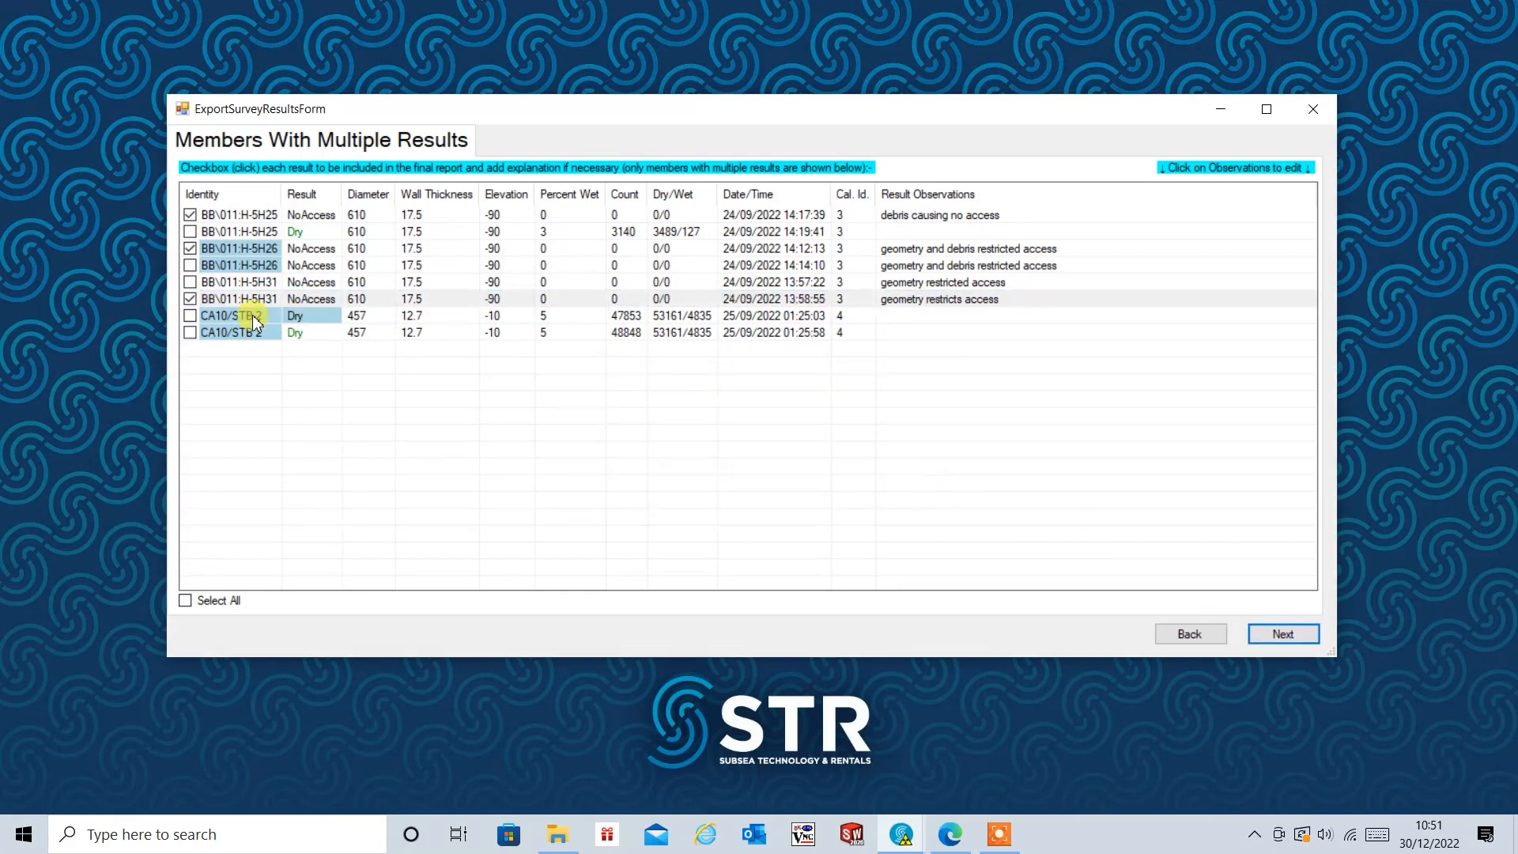
click(197, 334)
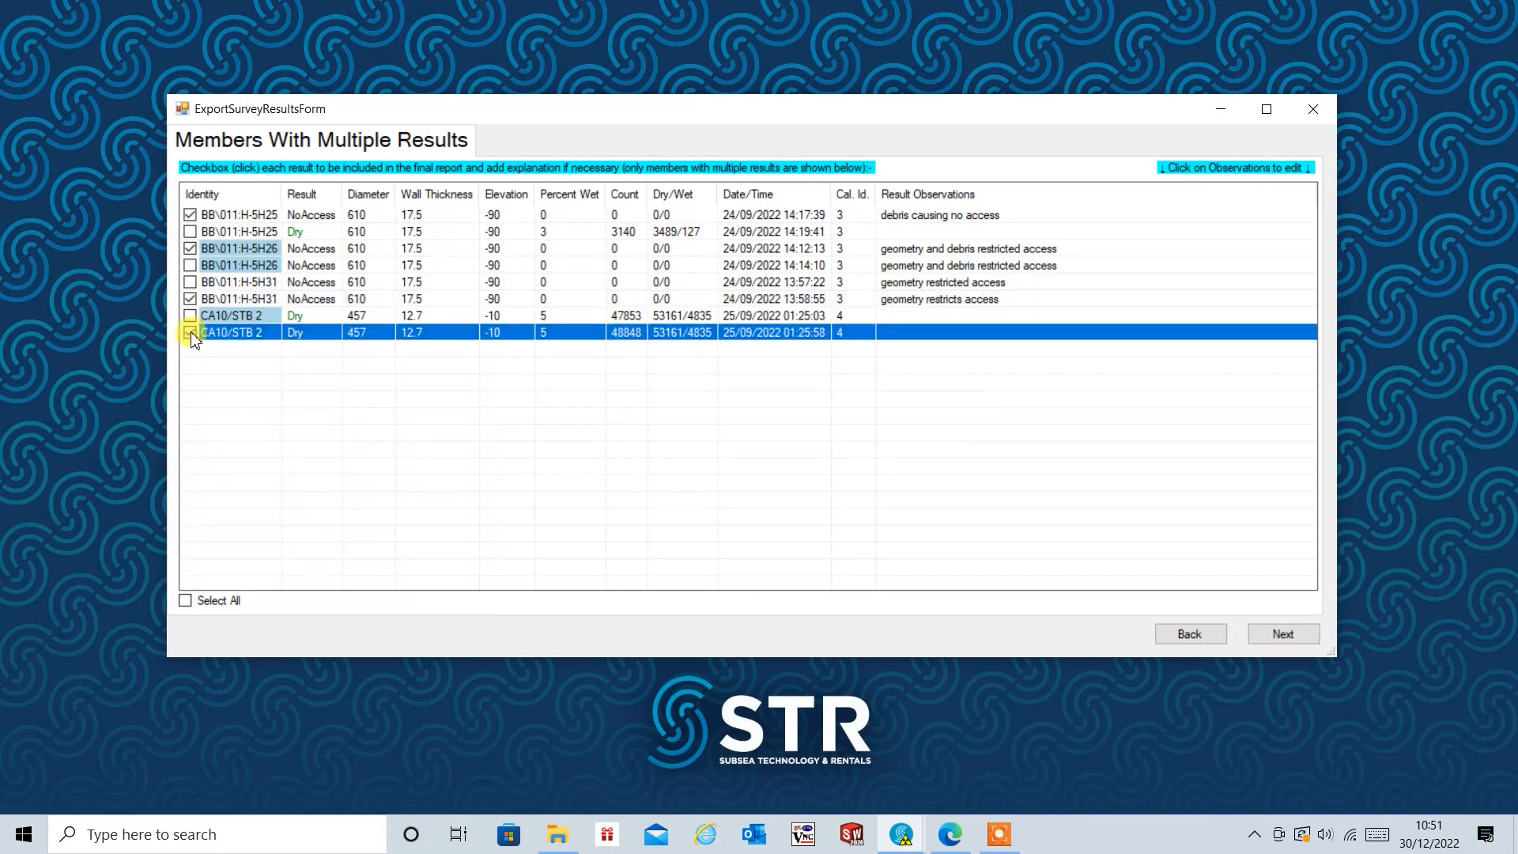
Select and clear all results, include only the first H-5H25 and H-5H26 and second H-5H31 and CA10/STB 2 results, and continue.
click(185, 602)
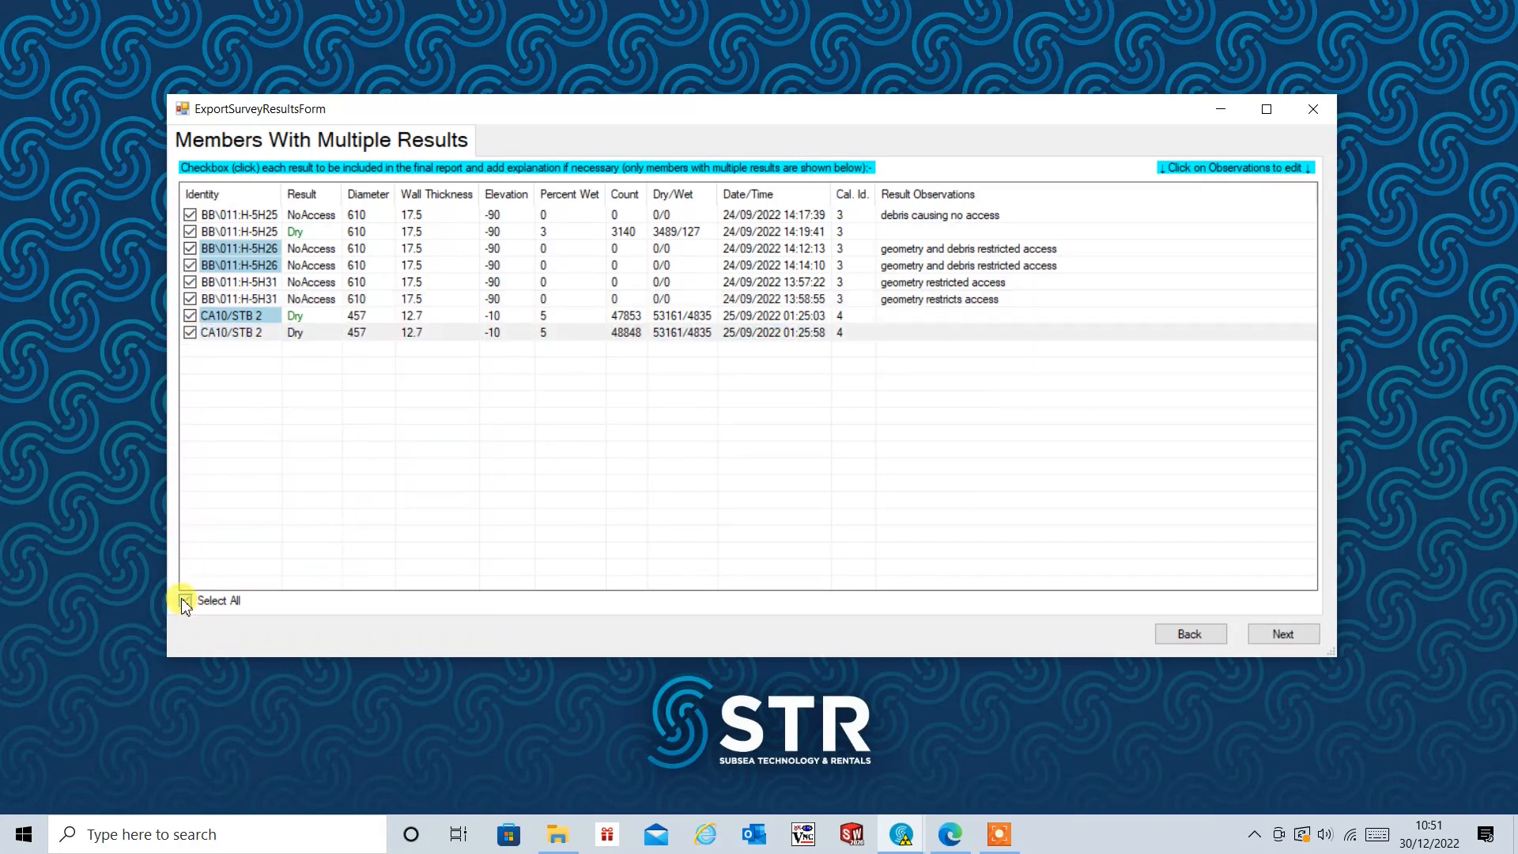
click(185, 602)
click(190, 215)
click(190, 248)
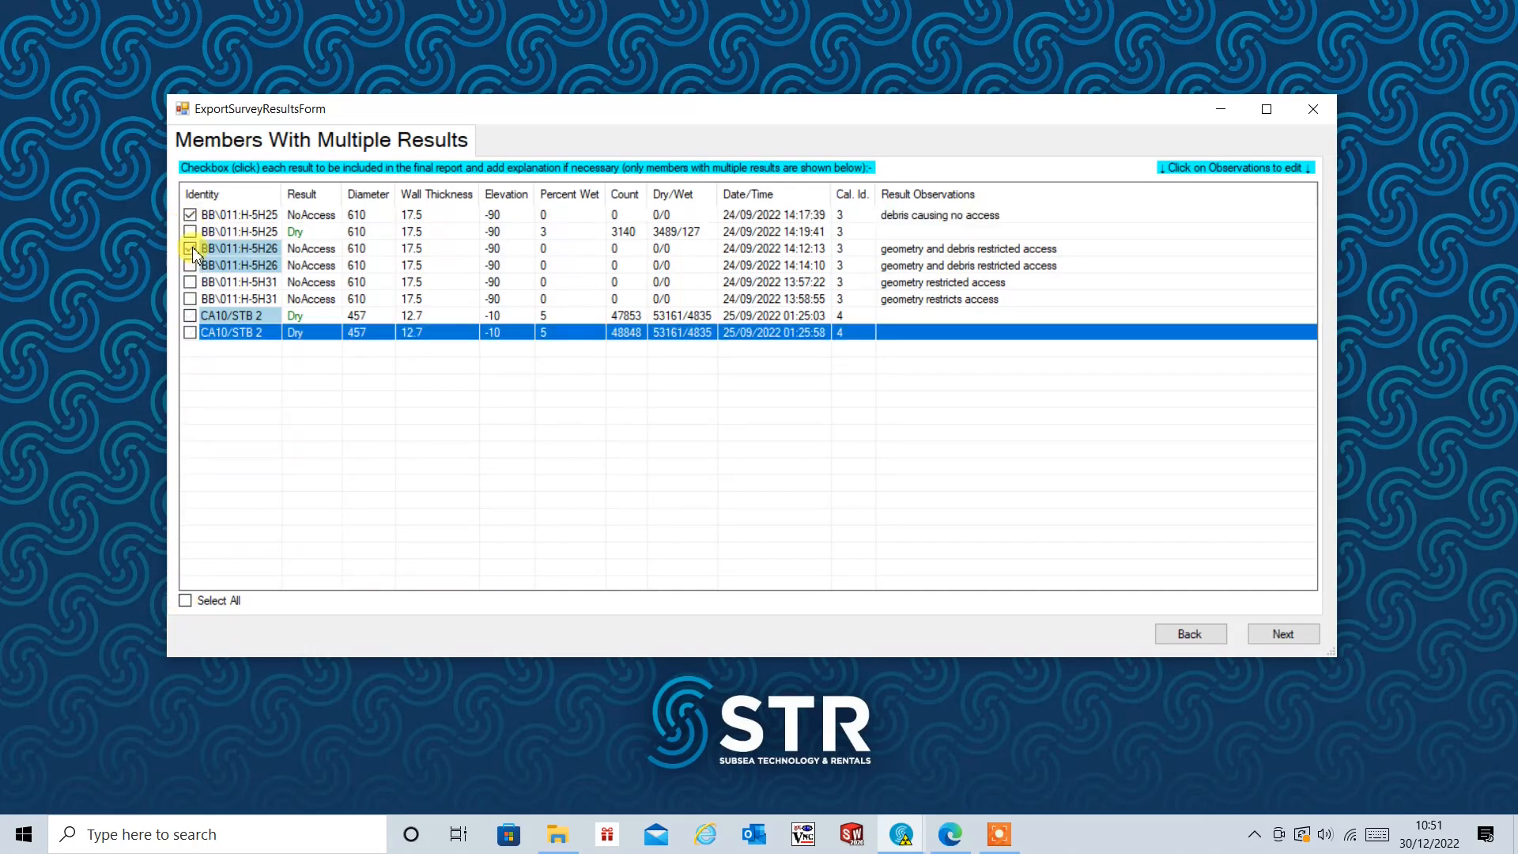
click(190, 299)
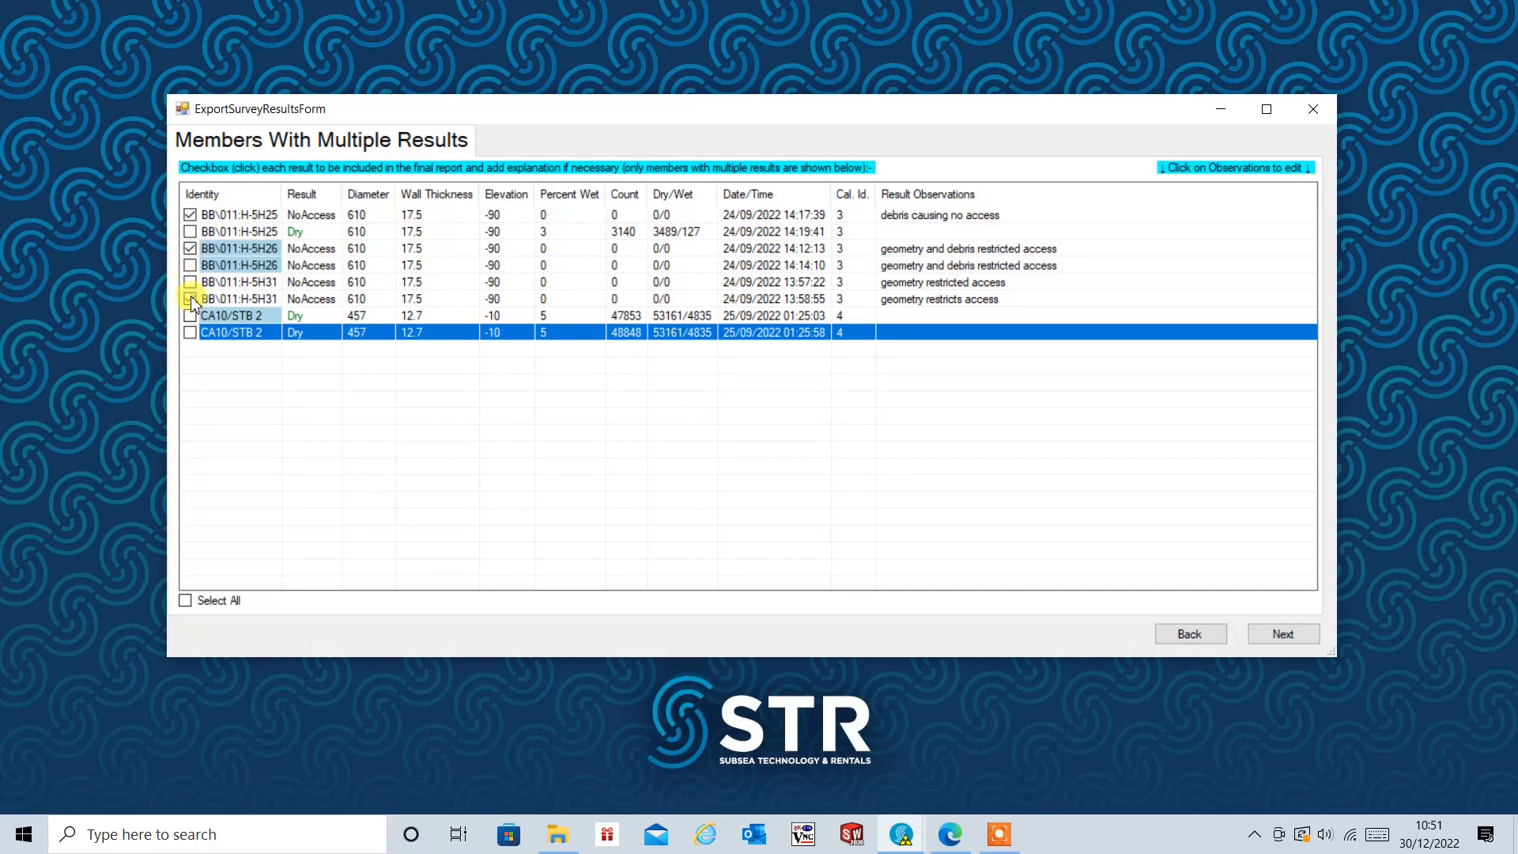
click(190, 333)
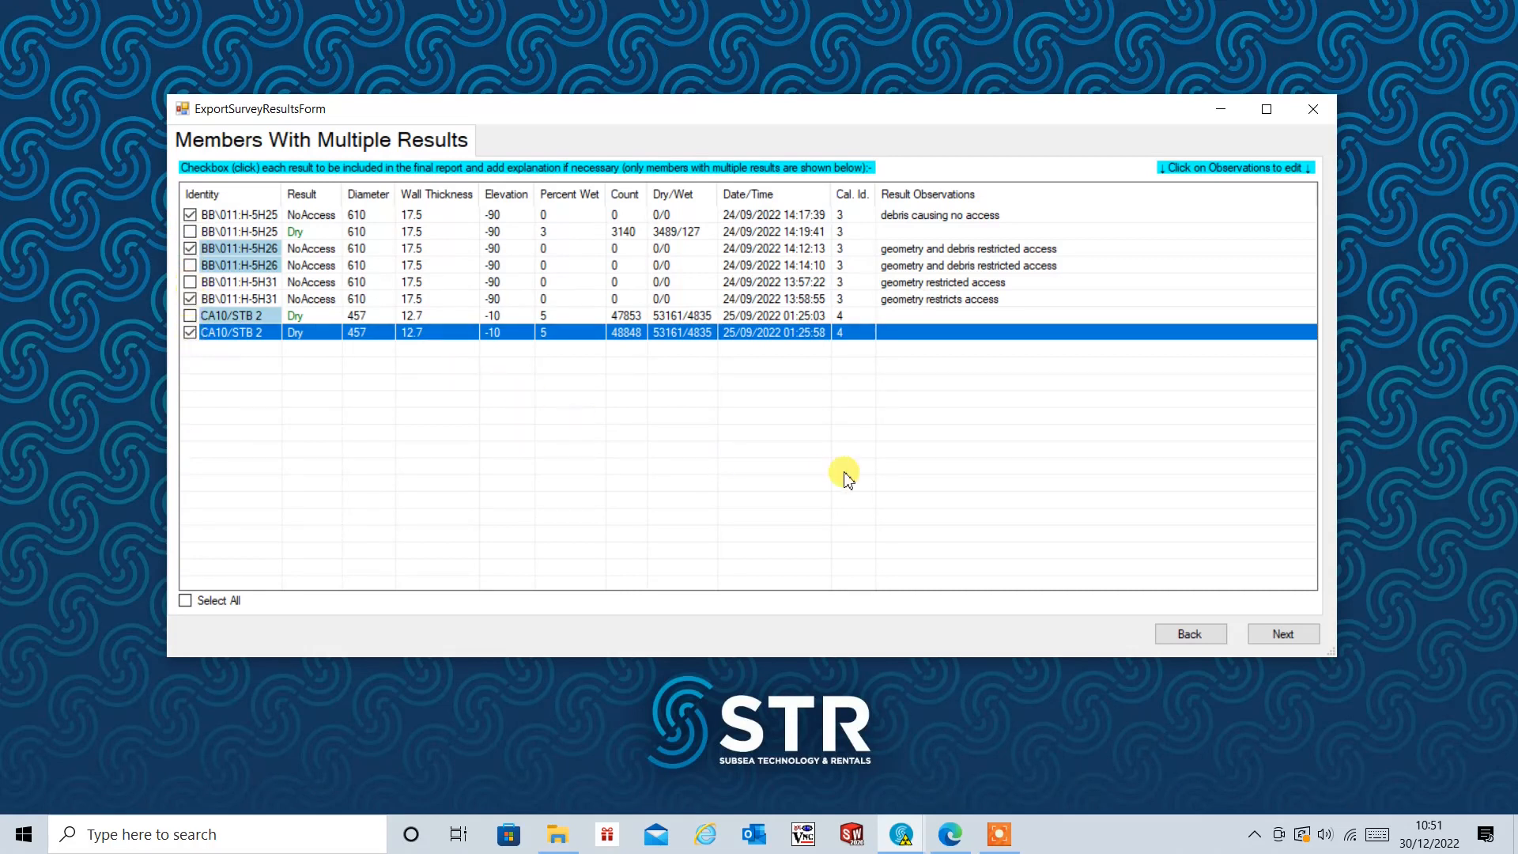
click(1275, 632)
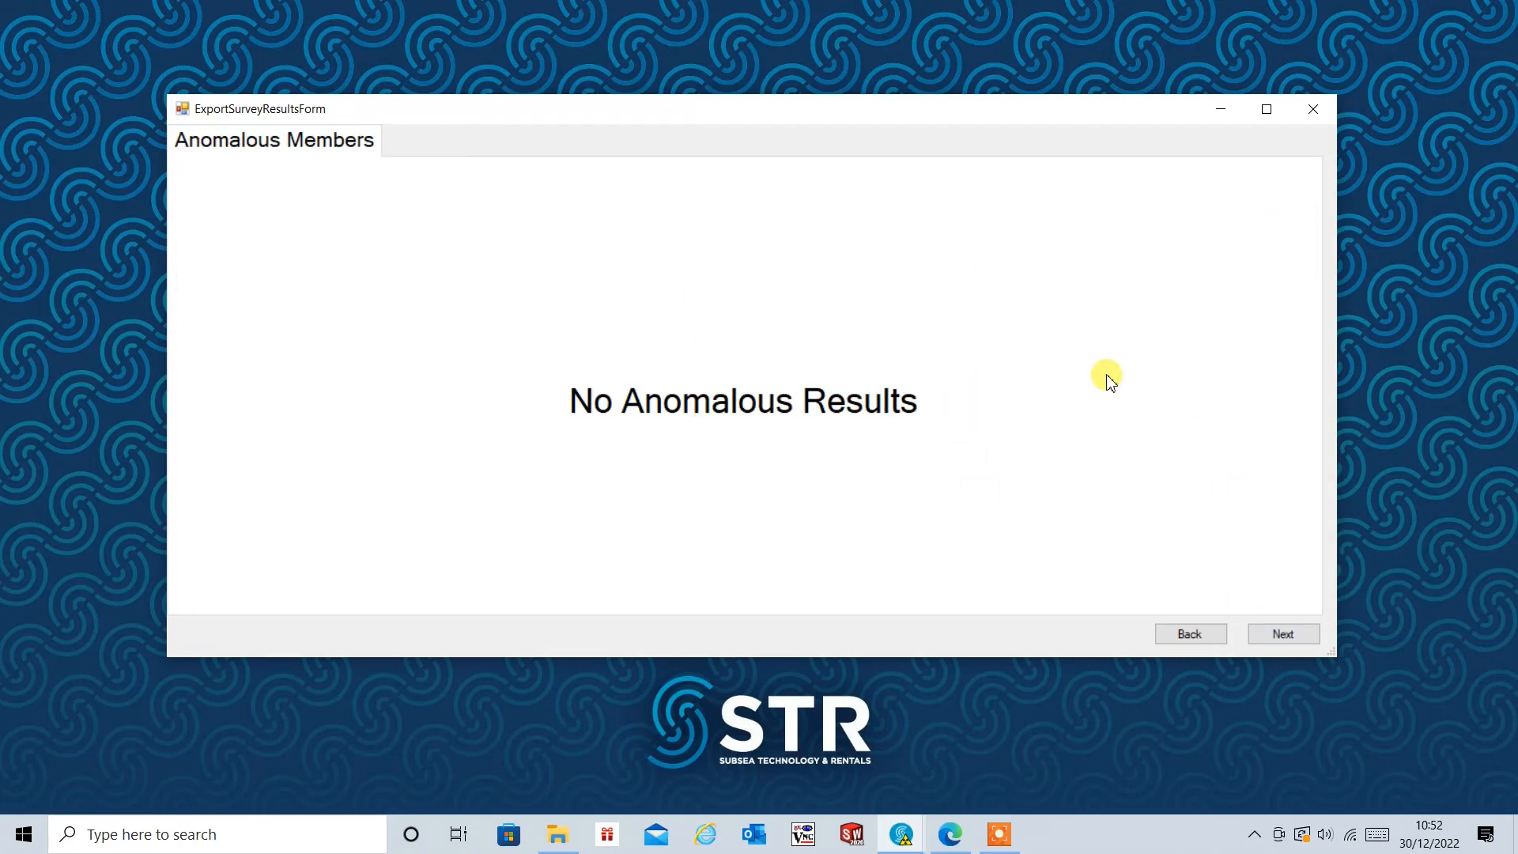
Continue past the anomalous members to the calibrations, and open the observations of calibration 3 without entering text.
click(1282, 635)
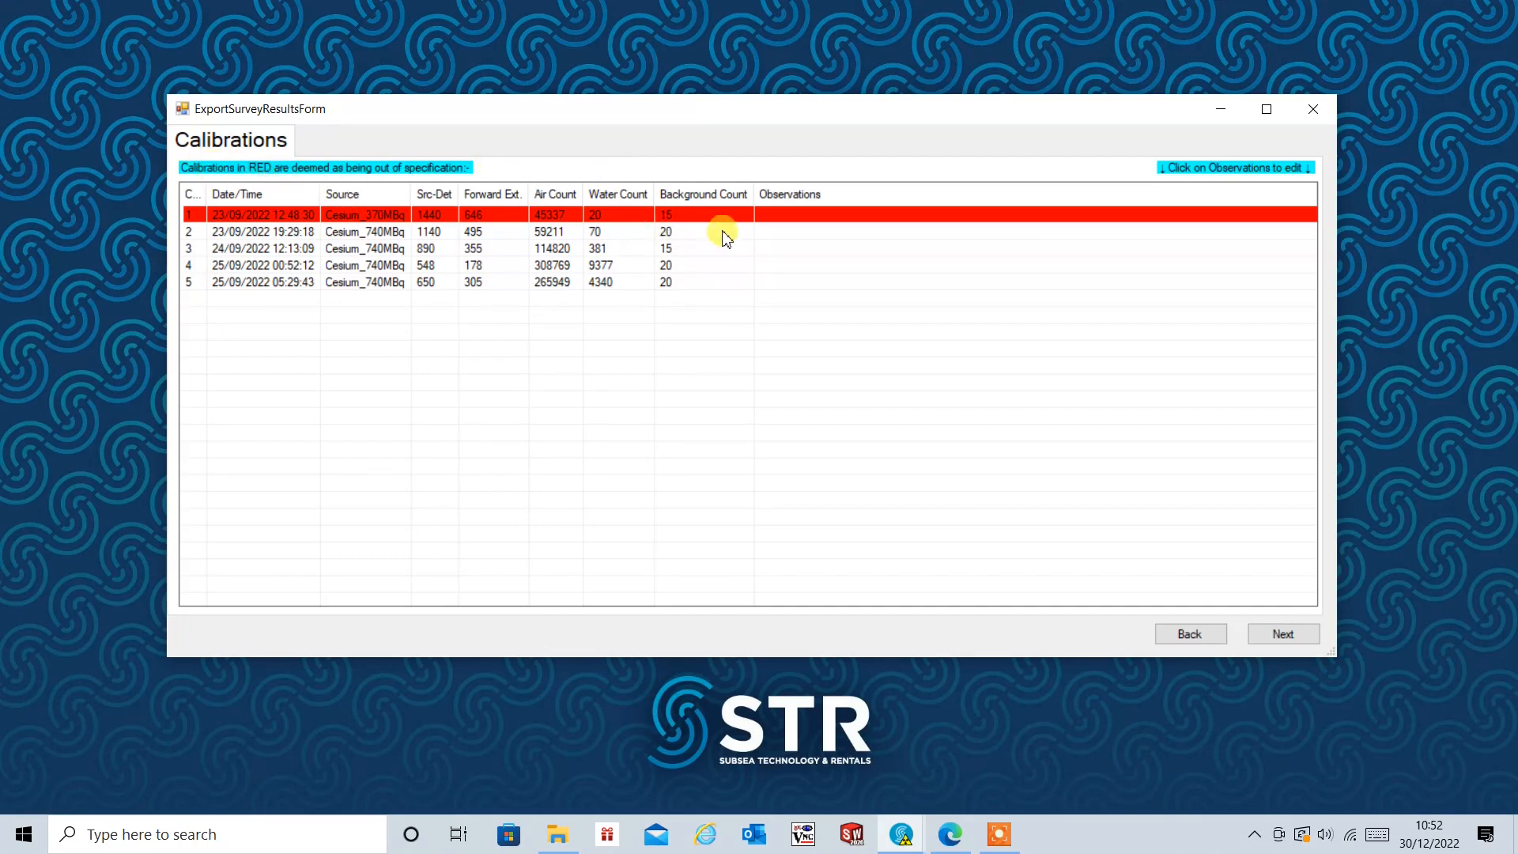
click(840, 217)
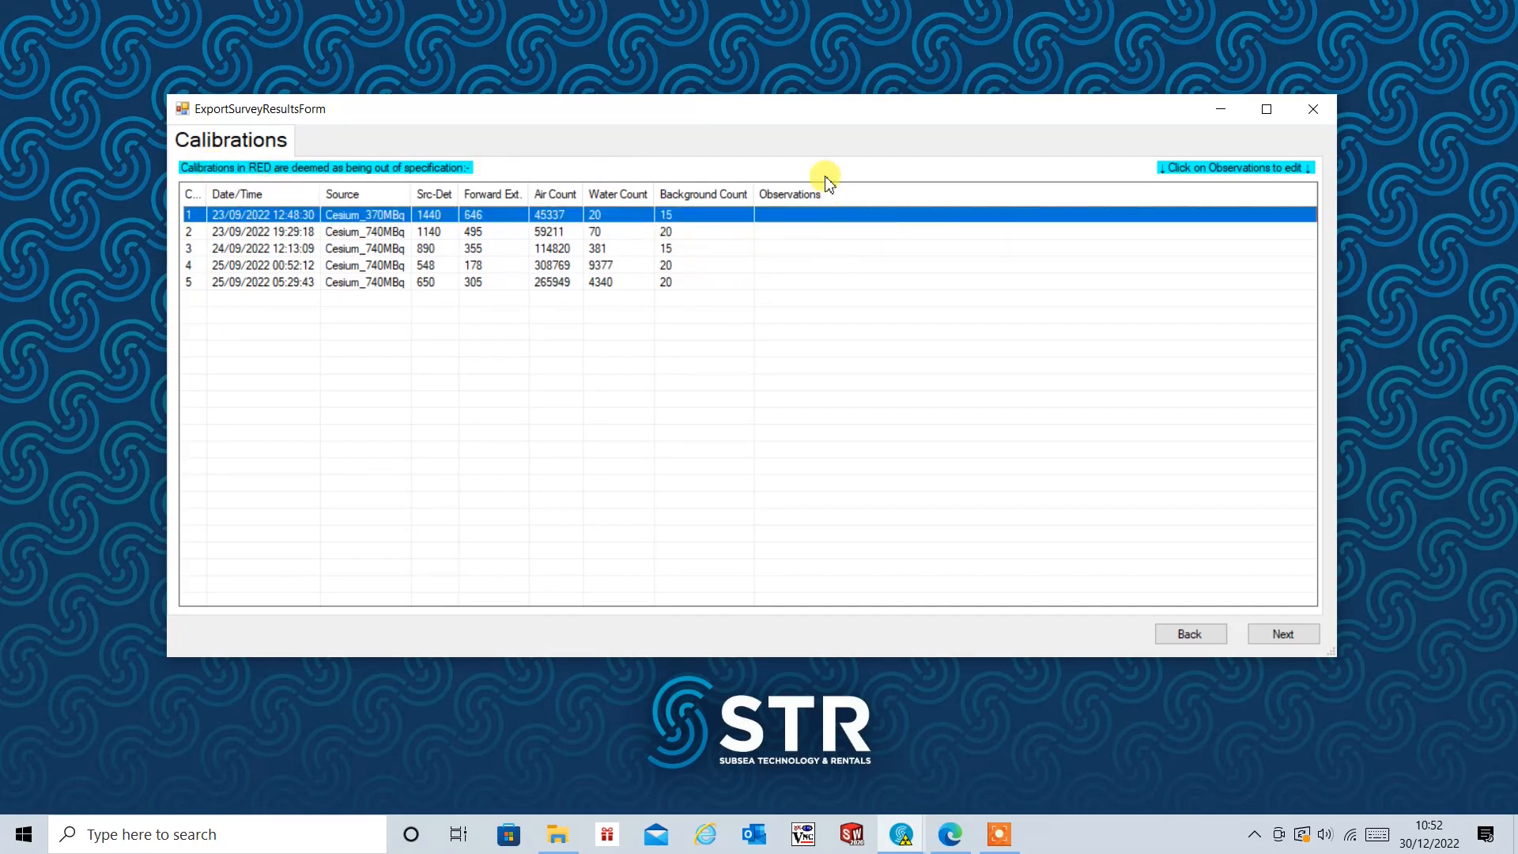
click(812, 253)
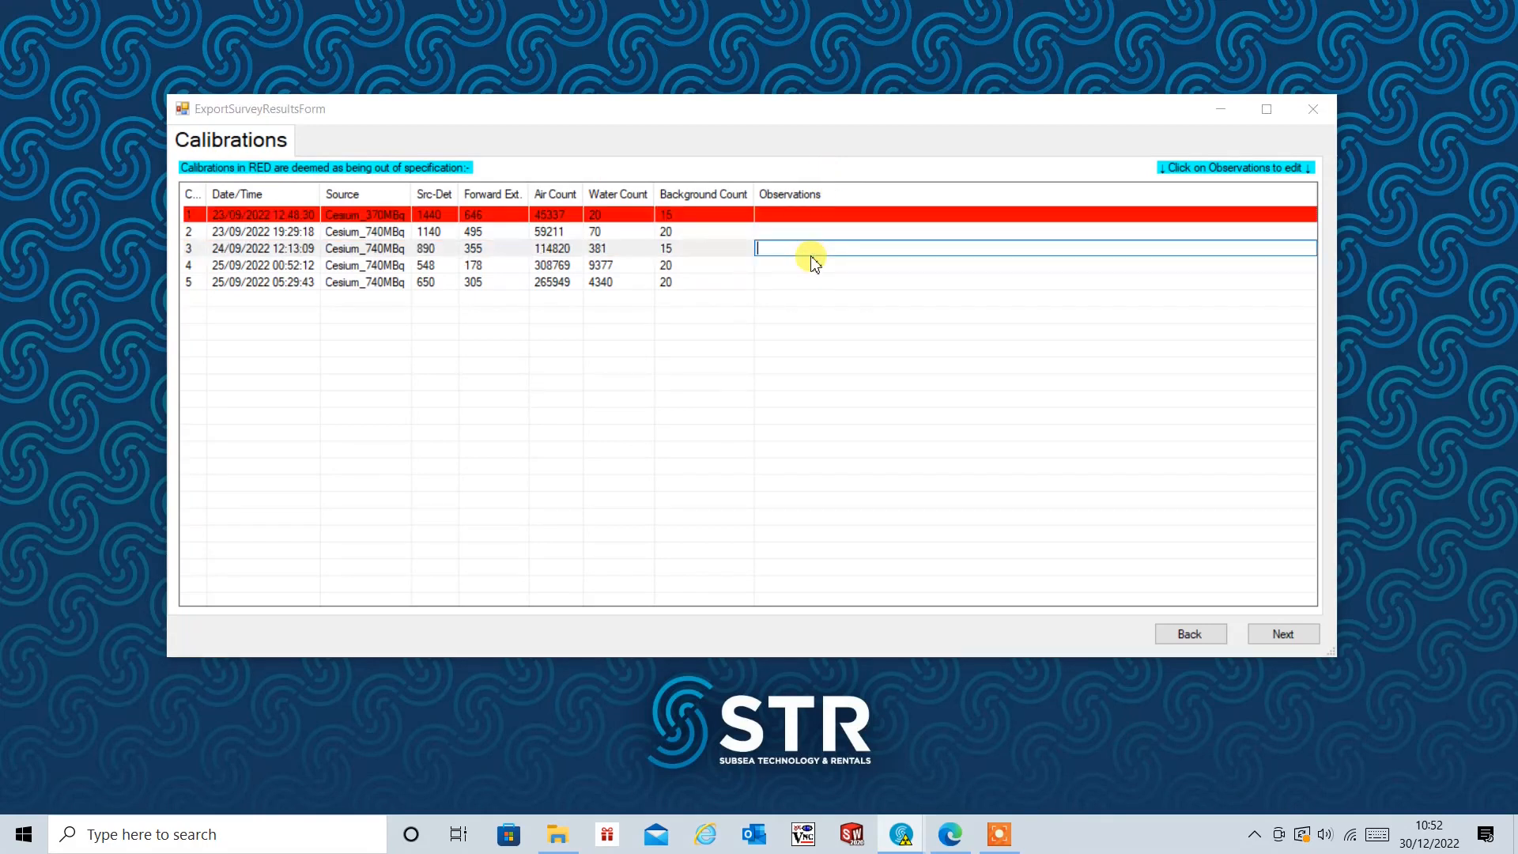
click(798, 172)
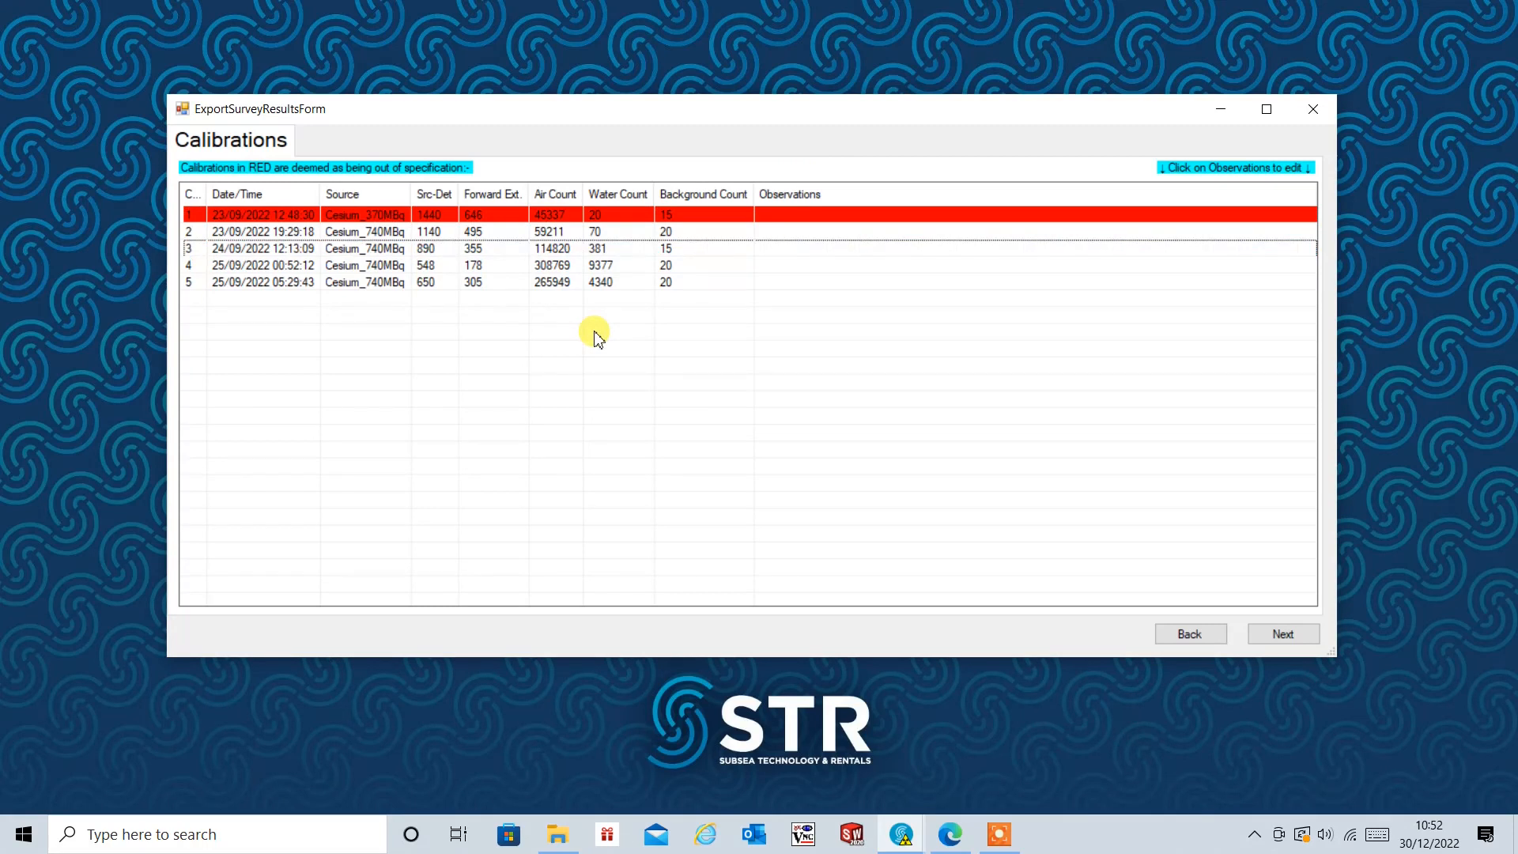
Compare the source entries of calibrations 1, 2 and 3.
click(356, 231)
click(372, 246)
click(372, 237)
click(388, 214)
click(384, 231)
click(380, 215)
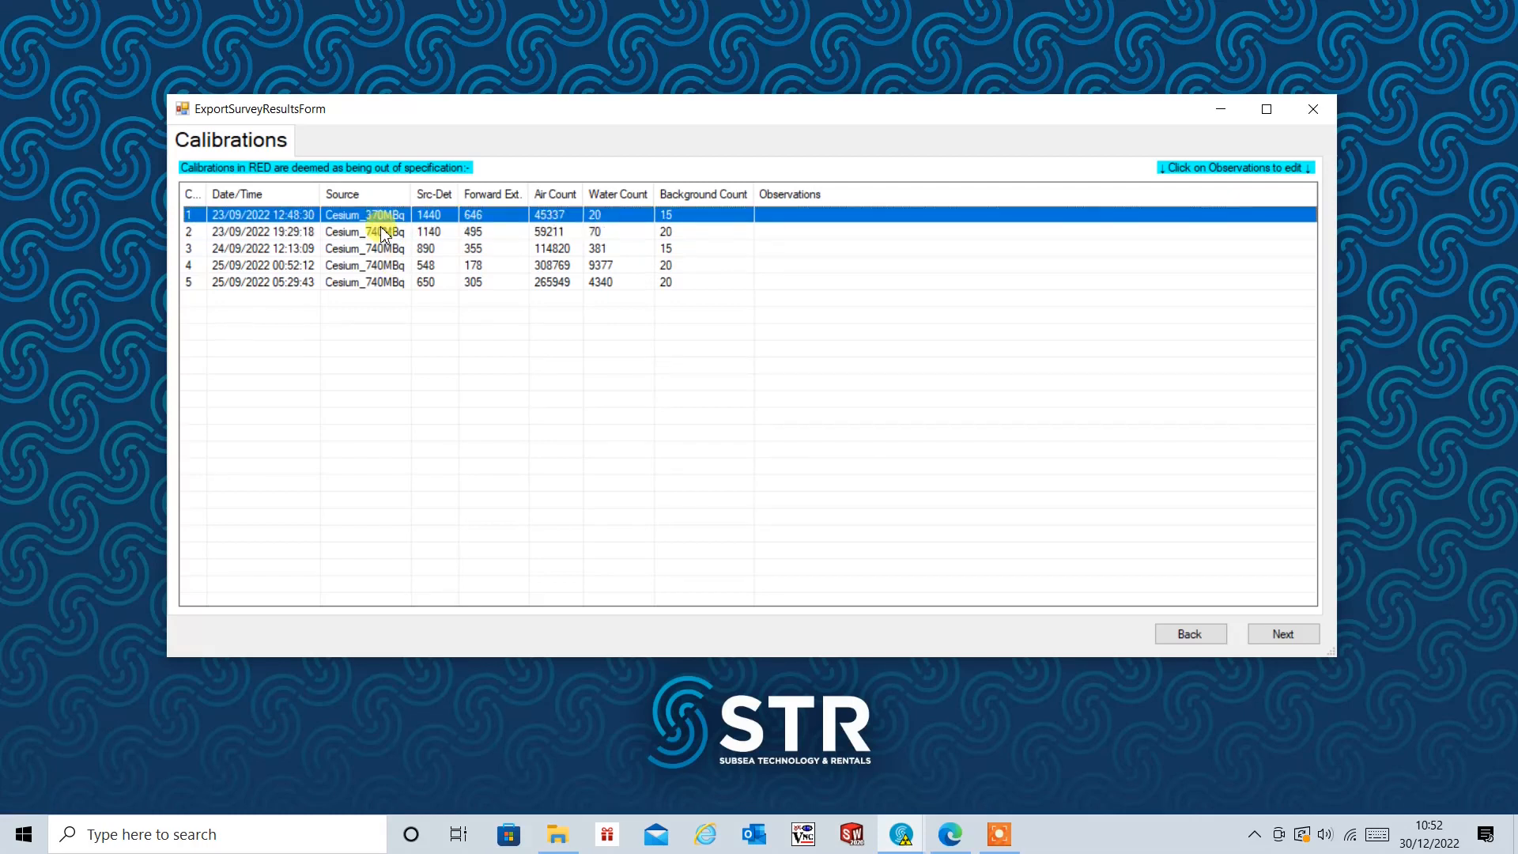
Enter the observation "Incorrect Source Clicked - should have been 740" for calibration 1 and continue to the final review.
click(862, 212)
text(Incc)
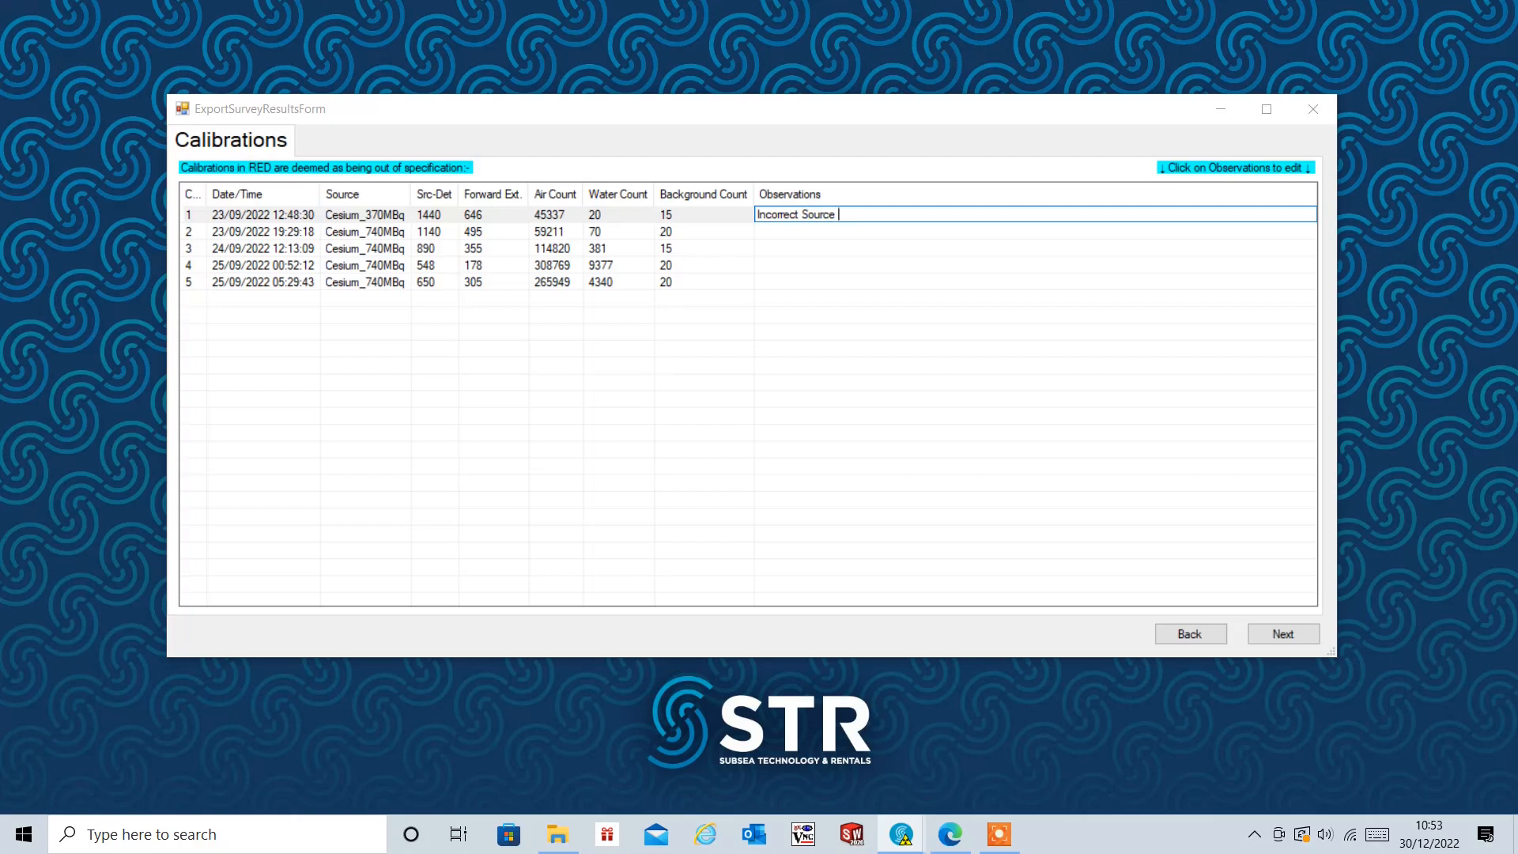
text(0)
click(835, 214)
text(C)
click(1070, 430)
click(1281, 633)
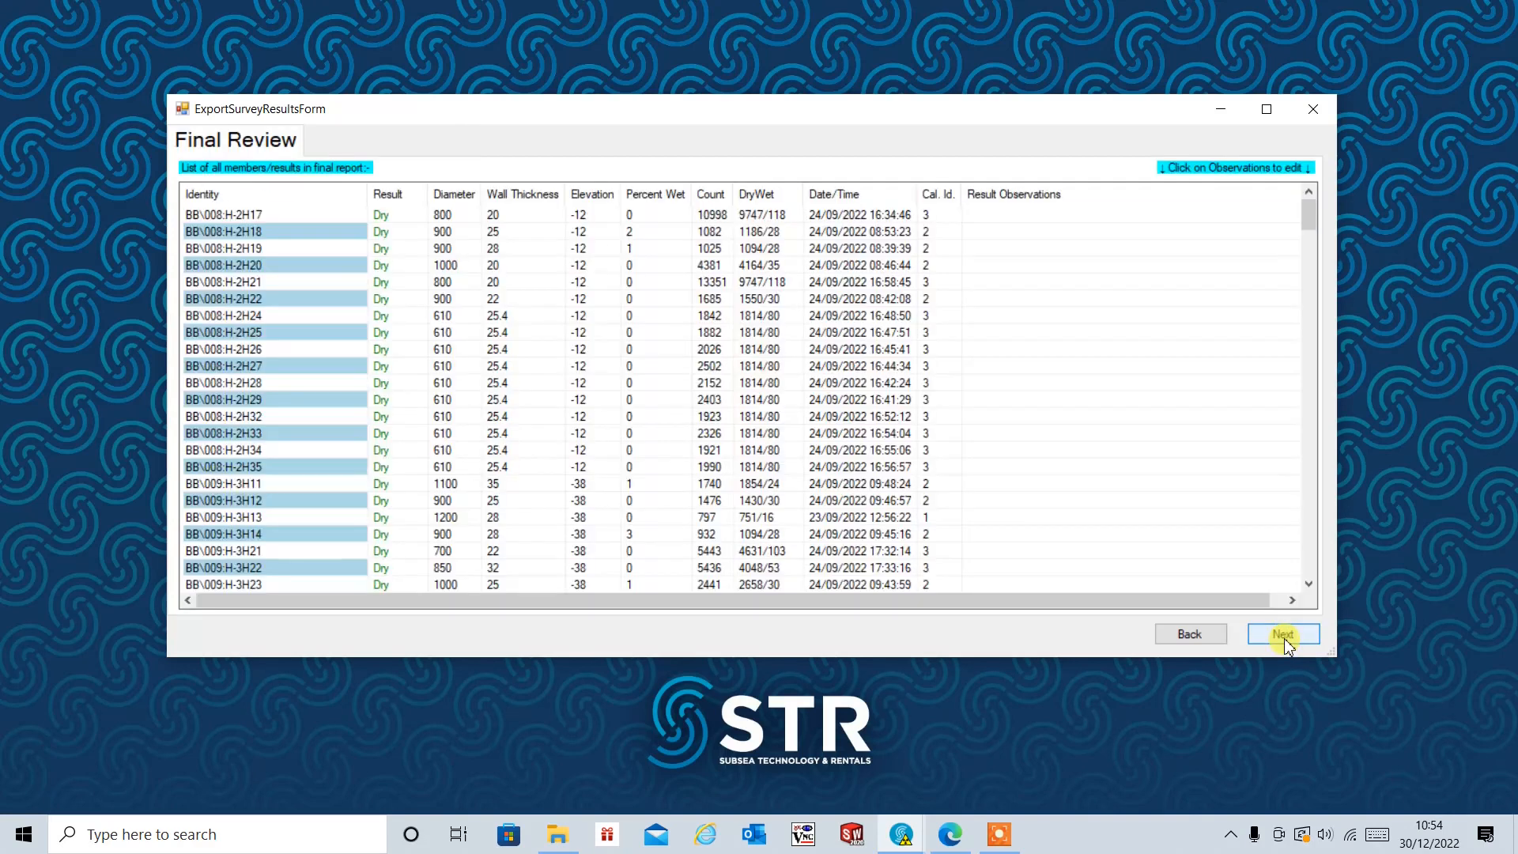
Review the final result list, then go back to the incomplete members and recheck each page up to the final review.
mouse_move(1311, 212)
mouse_down()
mouse_move(1305, 591)
mouse_move(1307, 193)
mouse_up()
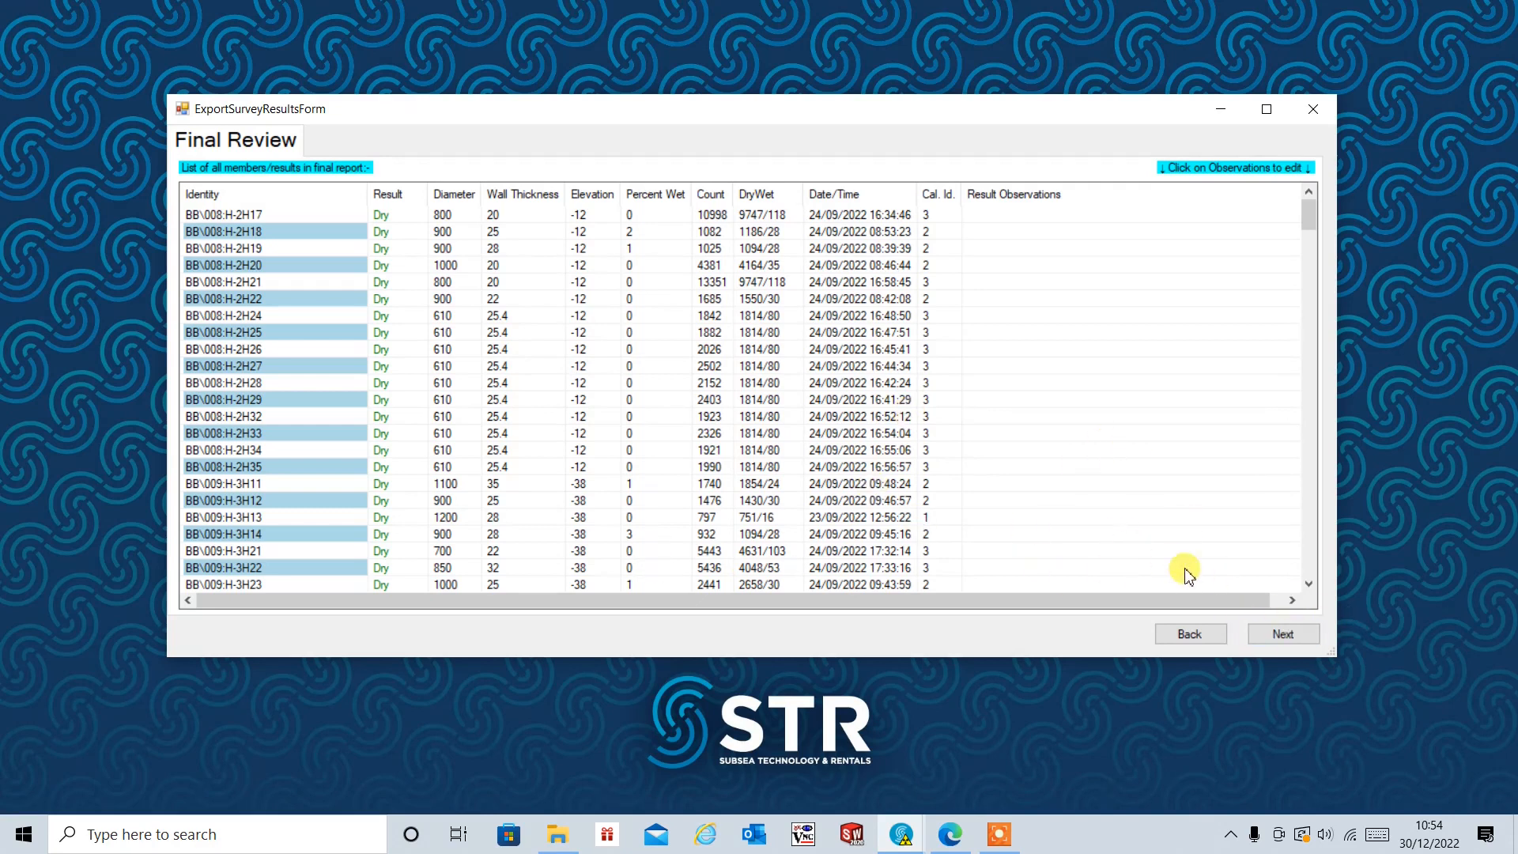
click(1201, 634)
click(1201, 634)
click(1201, 634)
click(1201, 634)
click(1283, 635)
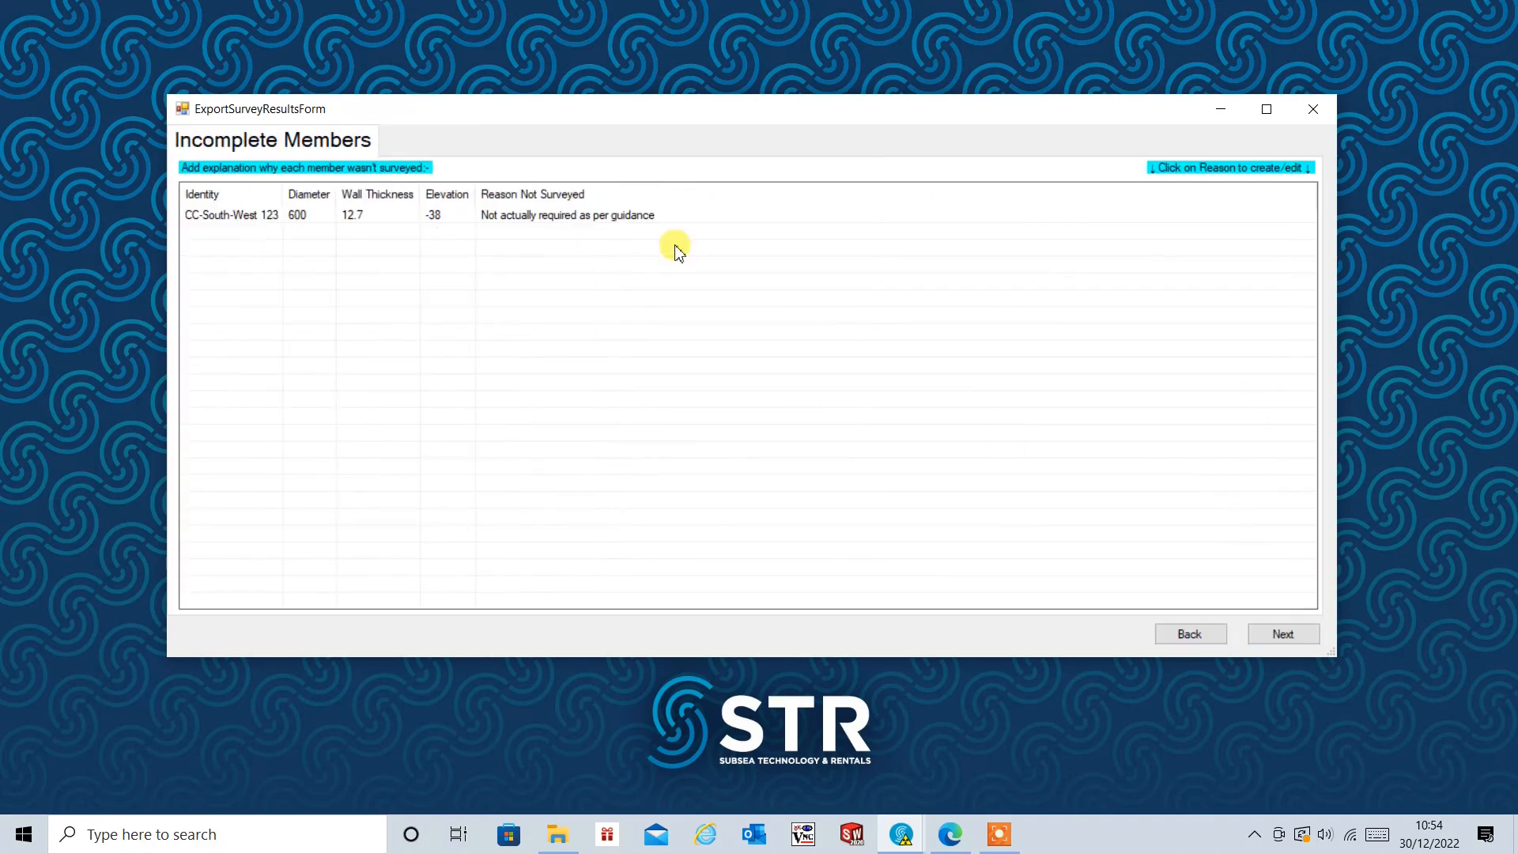
click(1282, 634)
click(1284, 634)
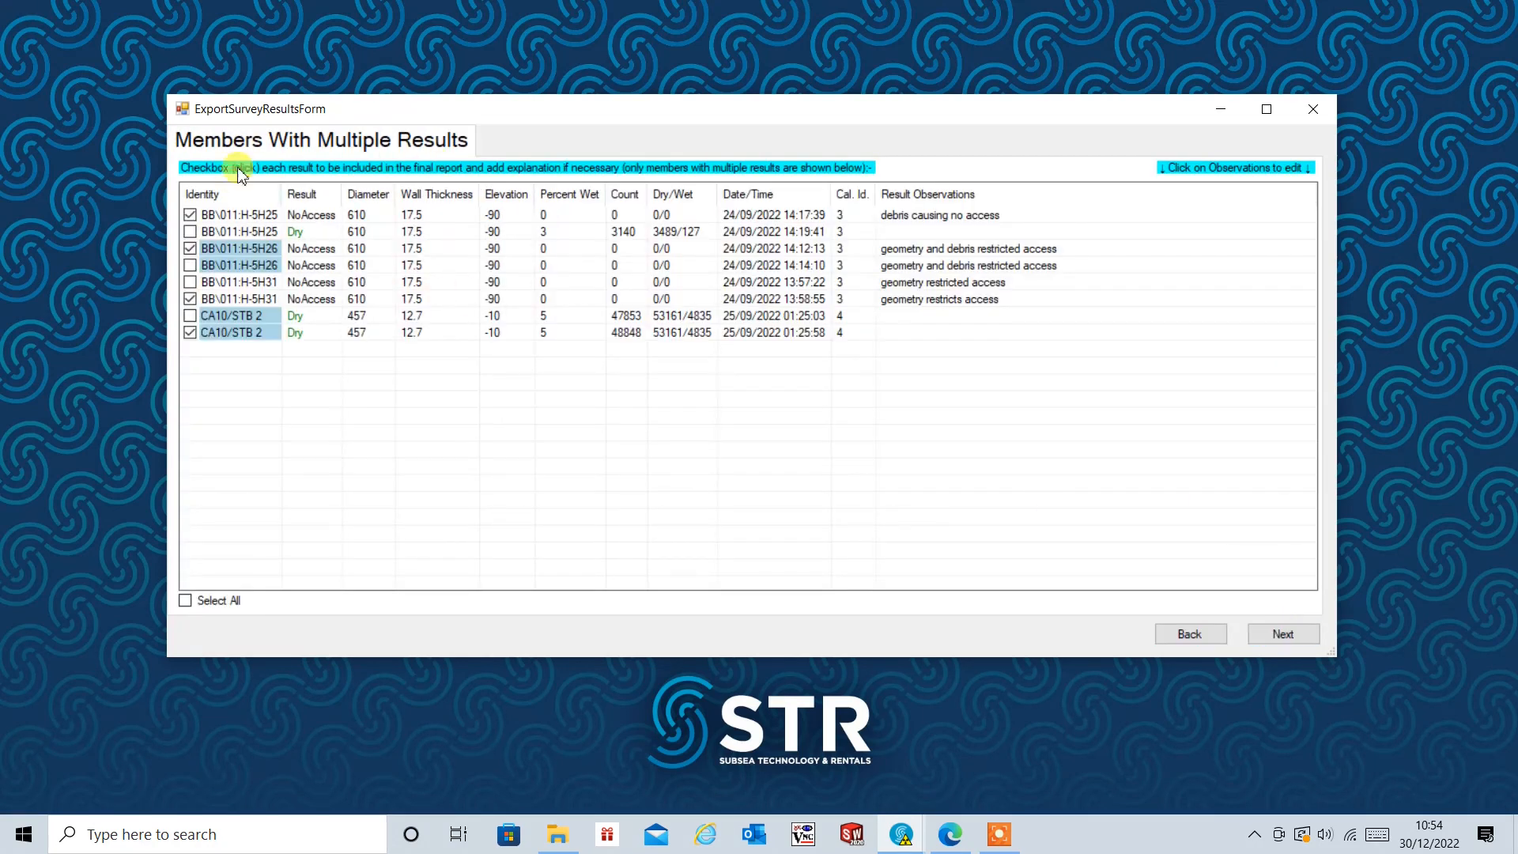
click(1308, 633)
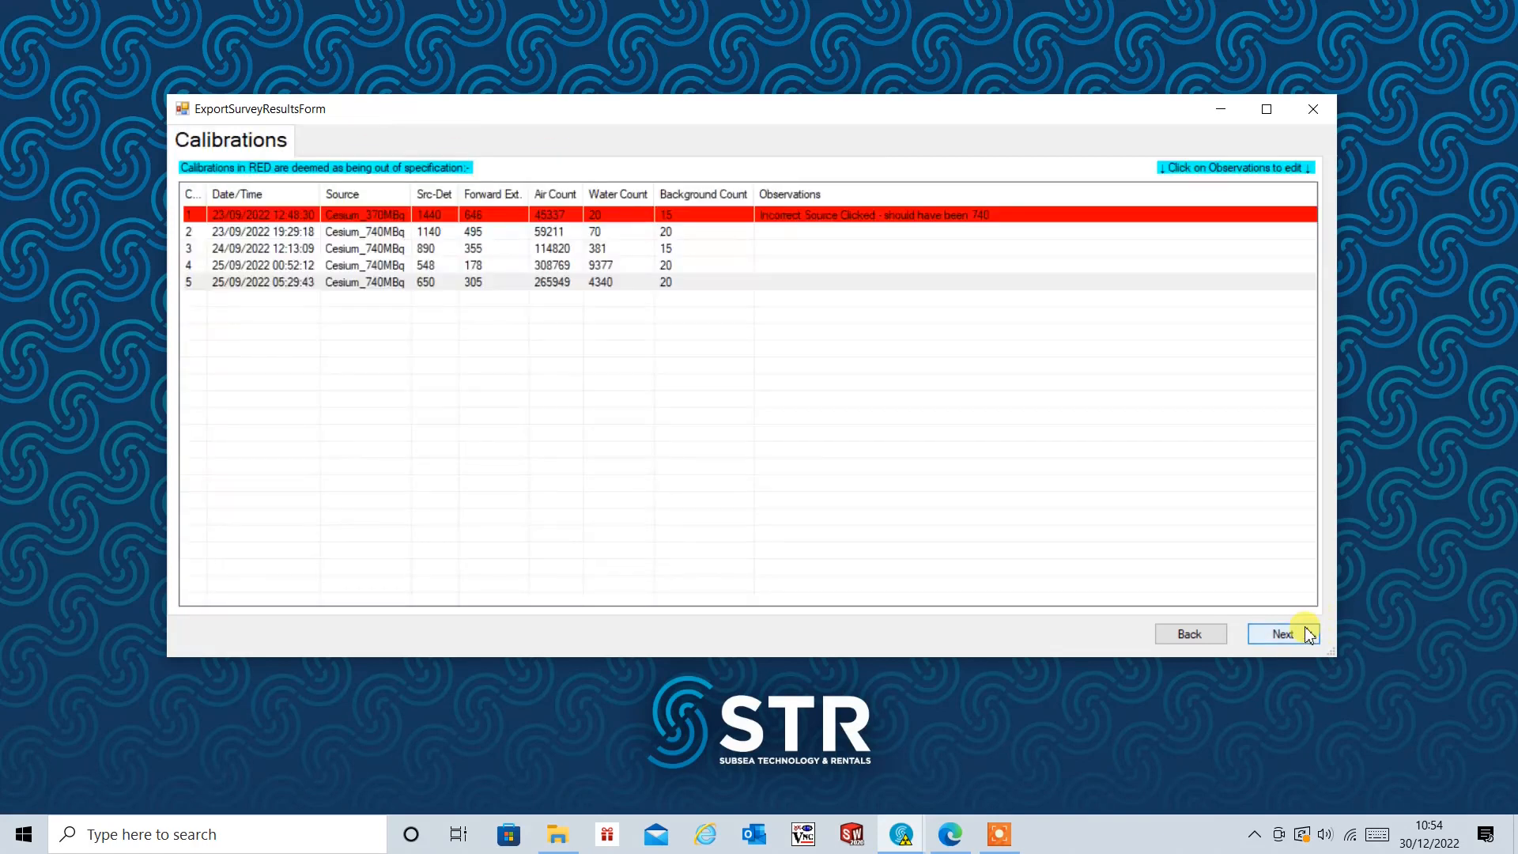
click(1305, 635)
Continue to completion, enter the survey summary "Information that would usually be added to the end of the Word Document report.", and recheck the final review.
click(1301, 635)
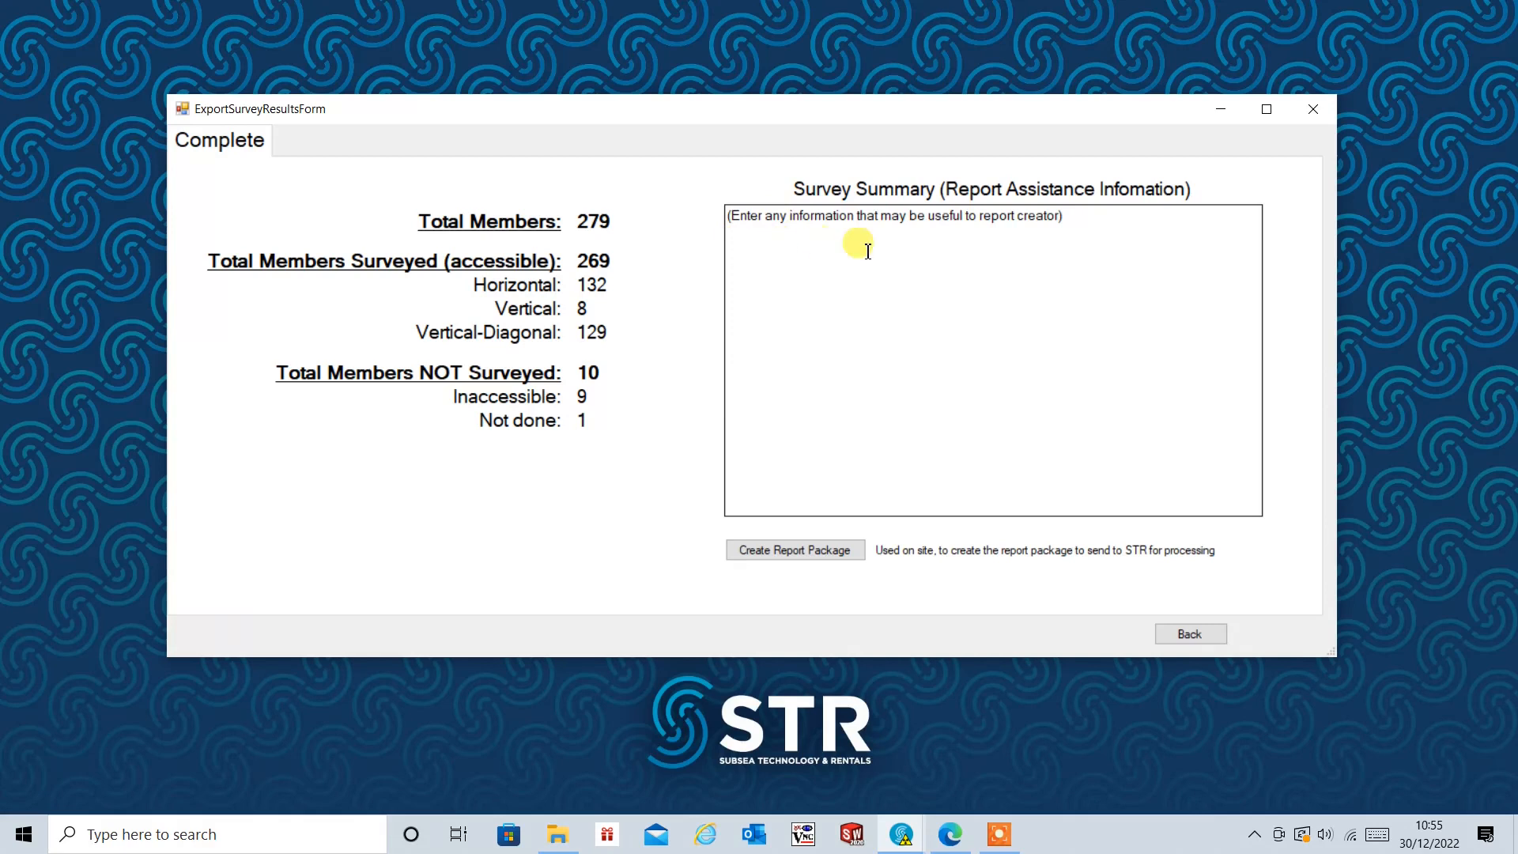
click(1162, 298)
text(Information that would usually be added to the end of the Word Document report.)
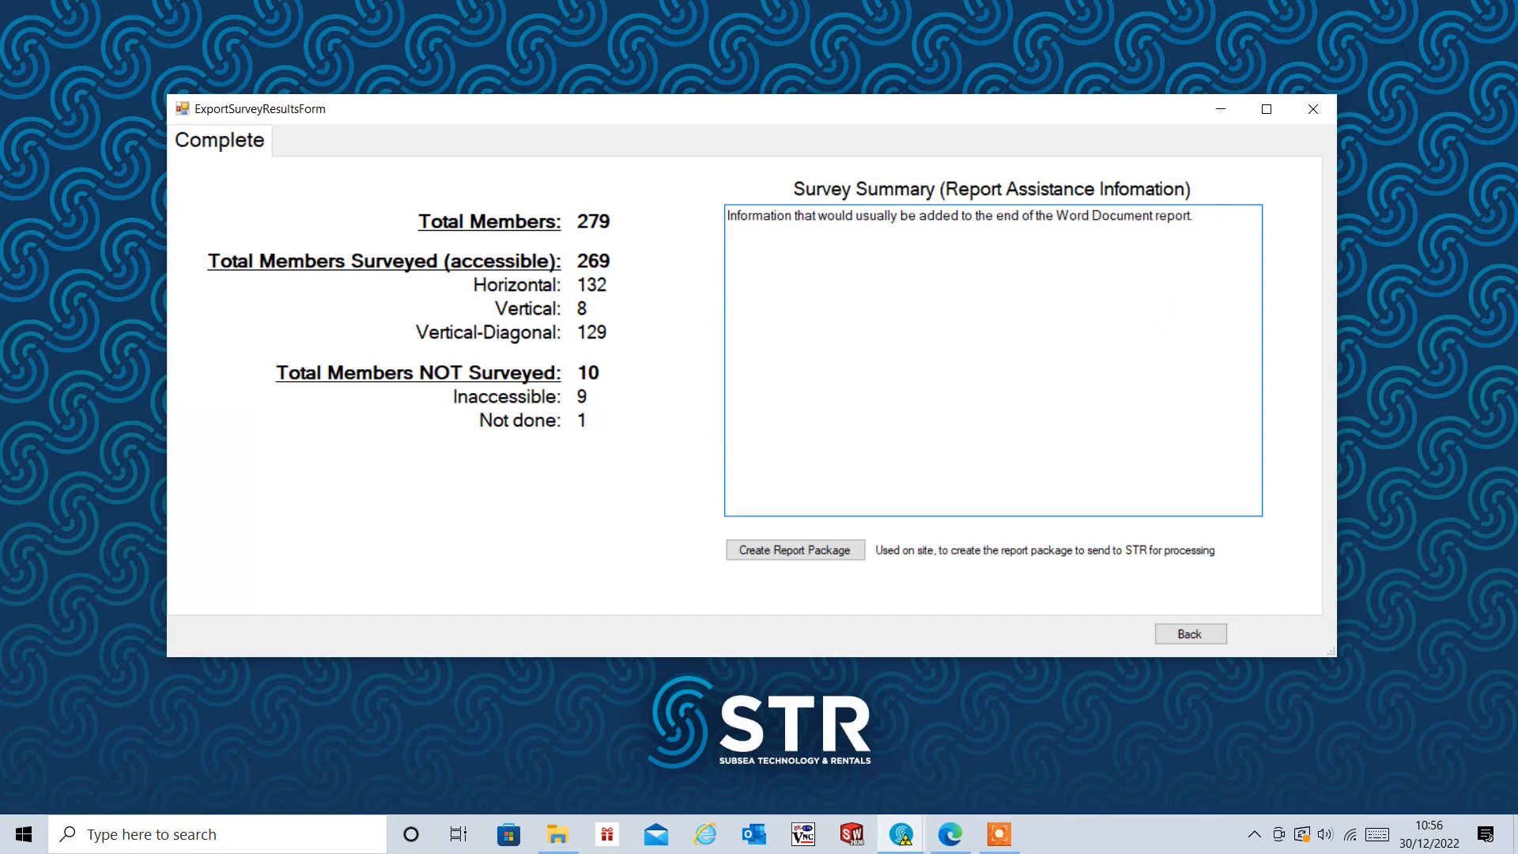
click(1189, 634)
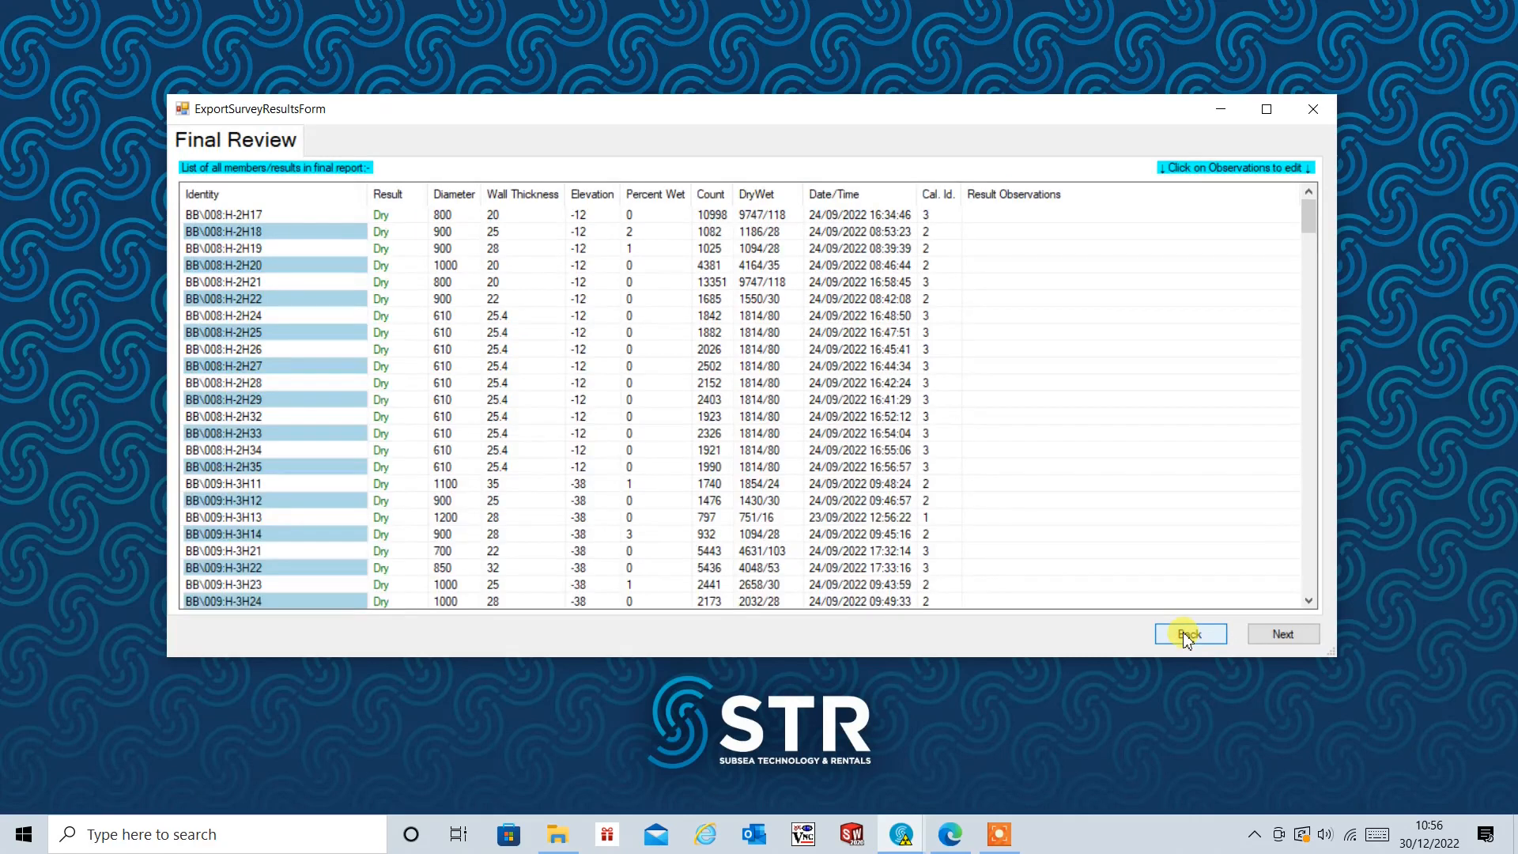
click(1282, 634)
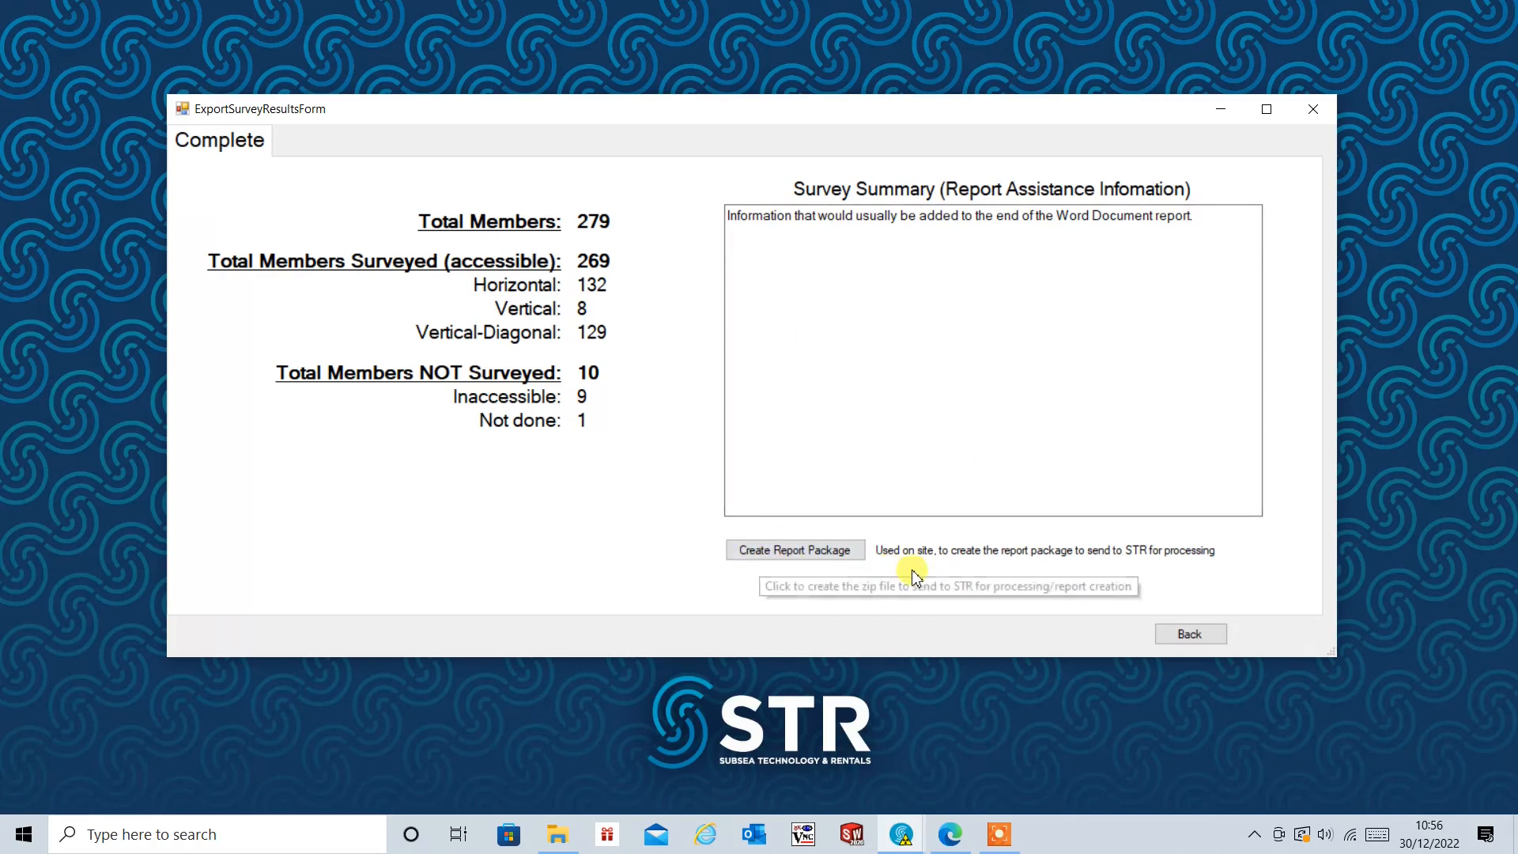
Create the report package zip for STR processing and acknowledge the notices.
click(833, 552)
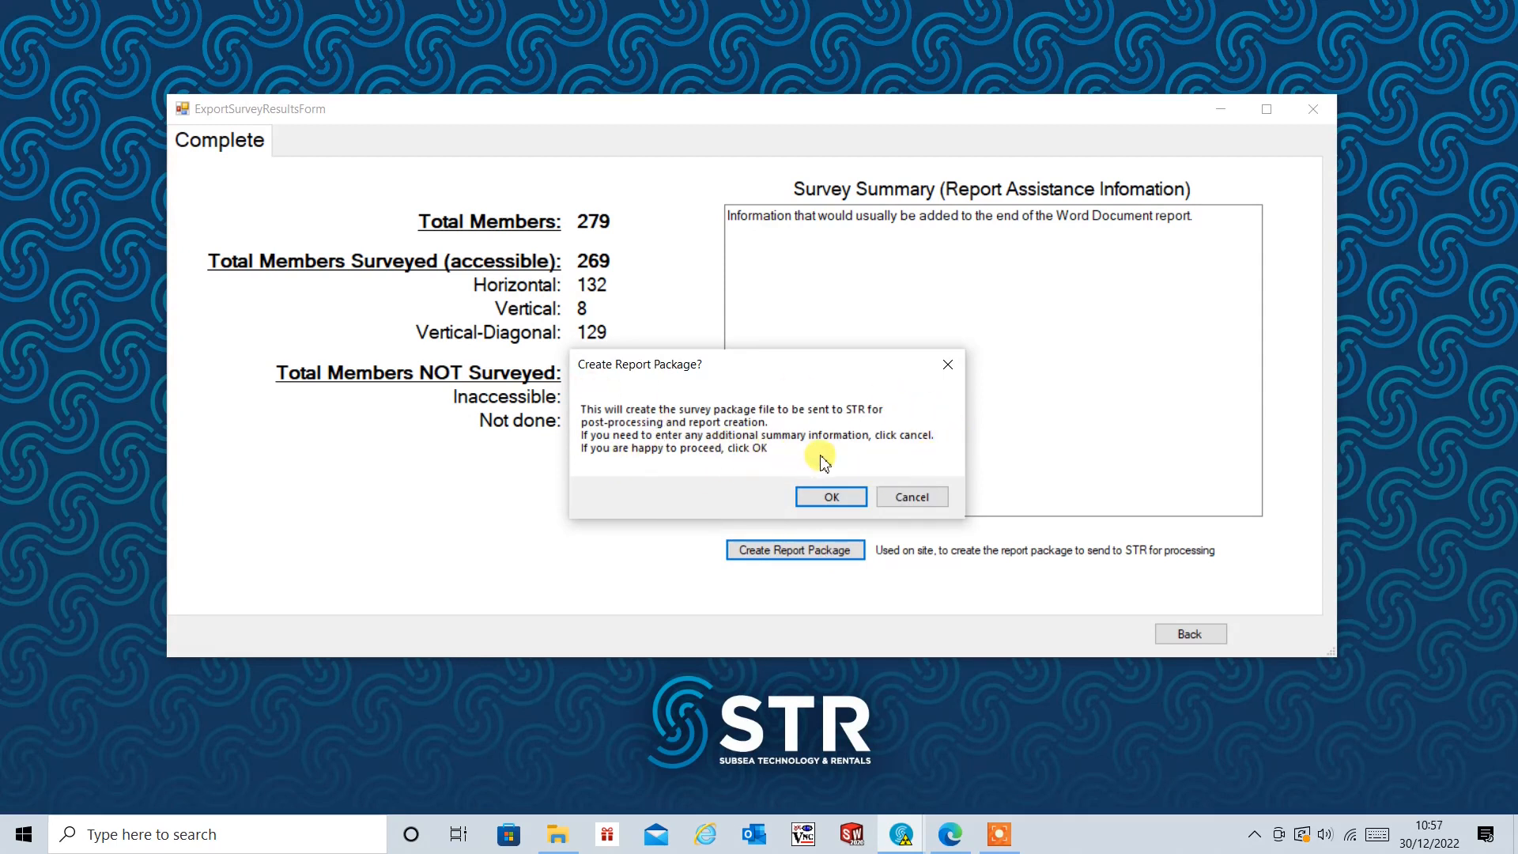
click(905, 499)
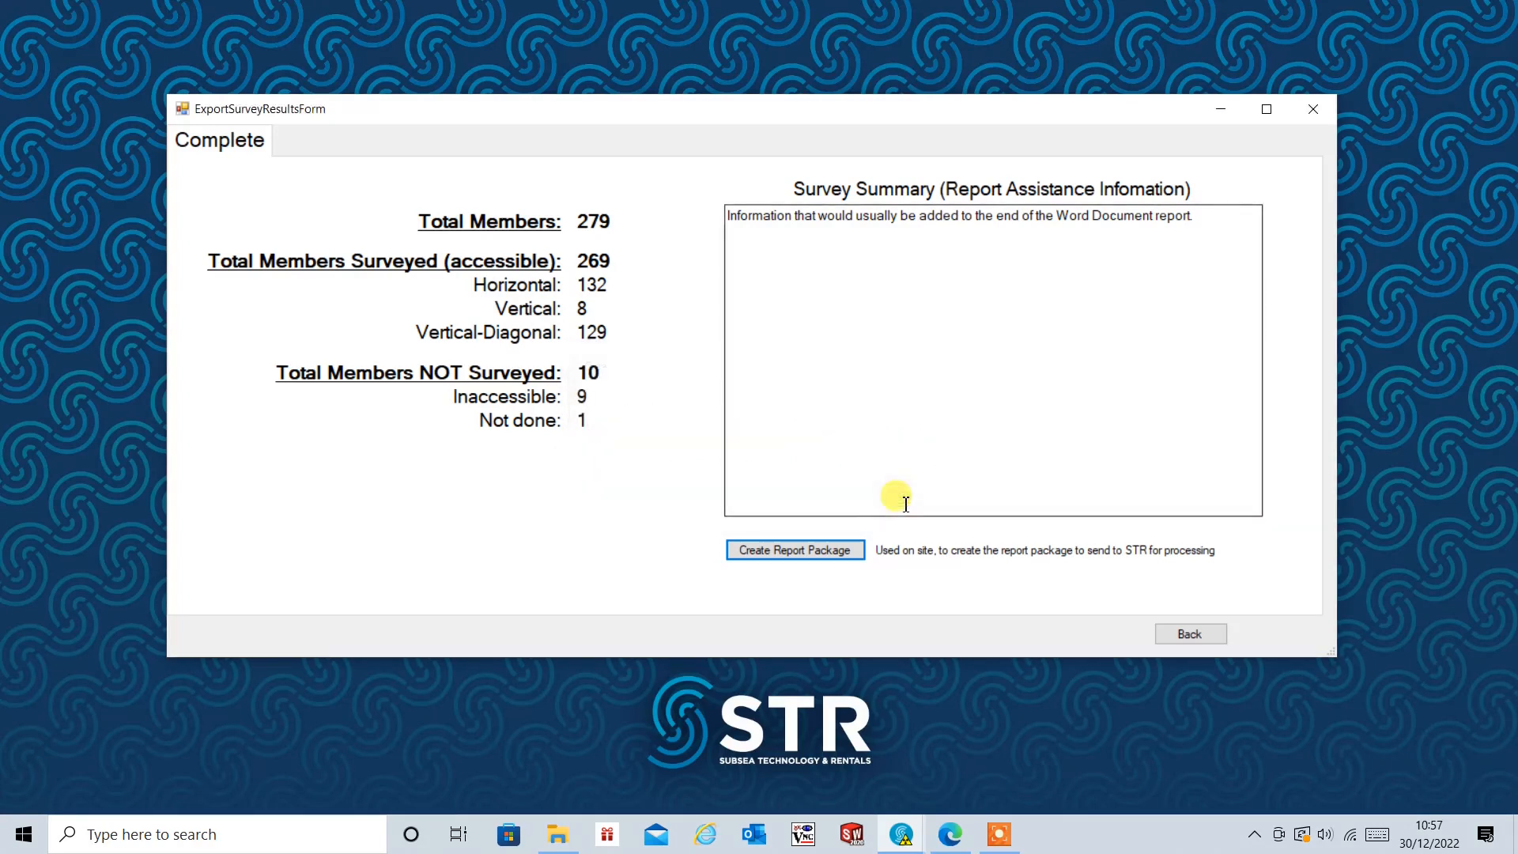
click(816, 552)
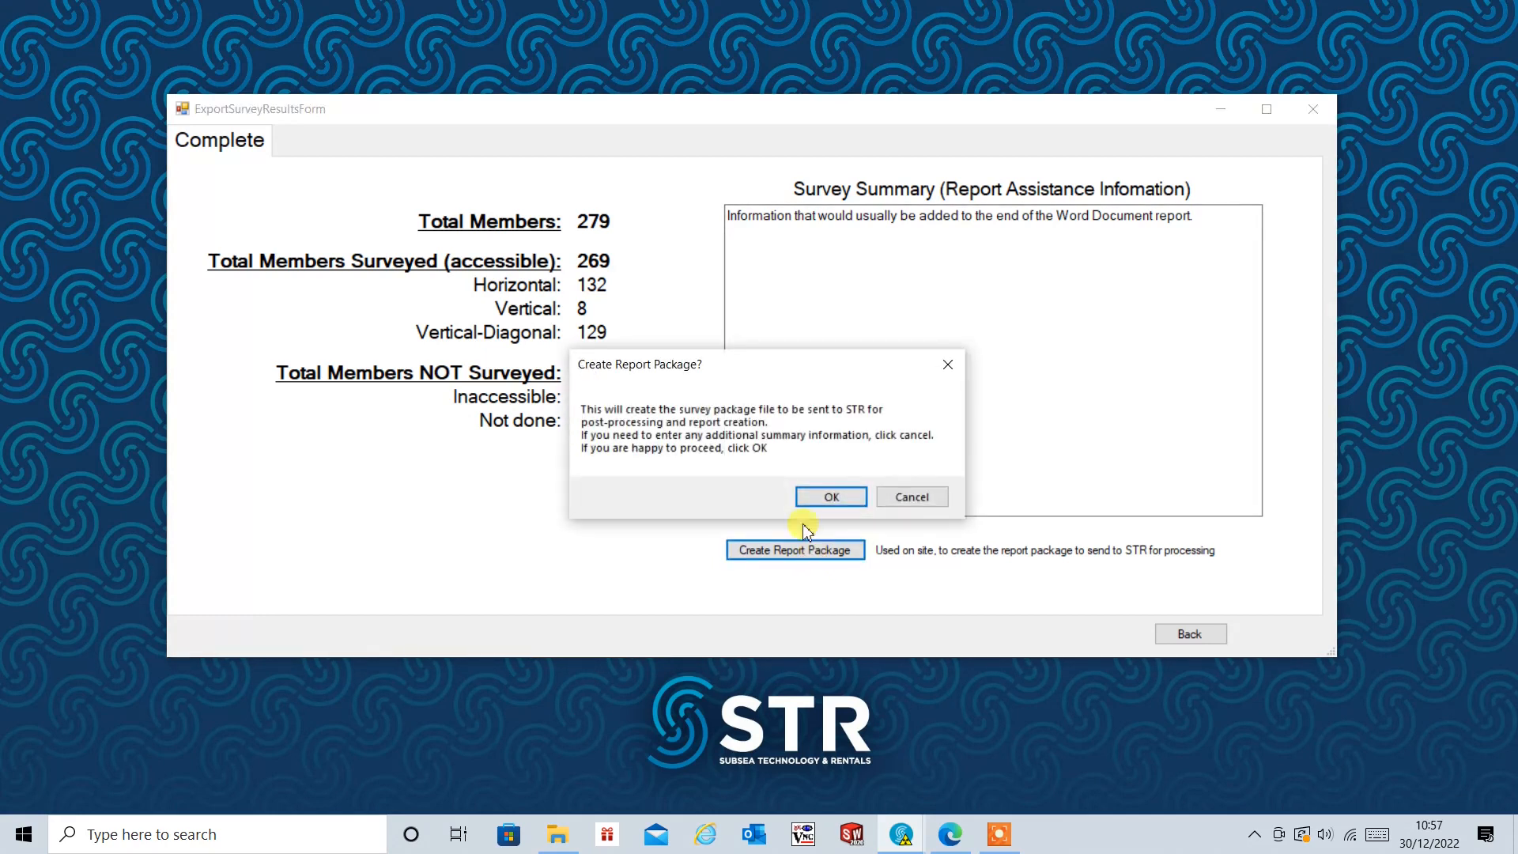
click(830, 497)
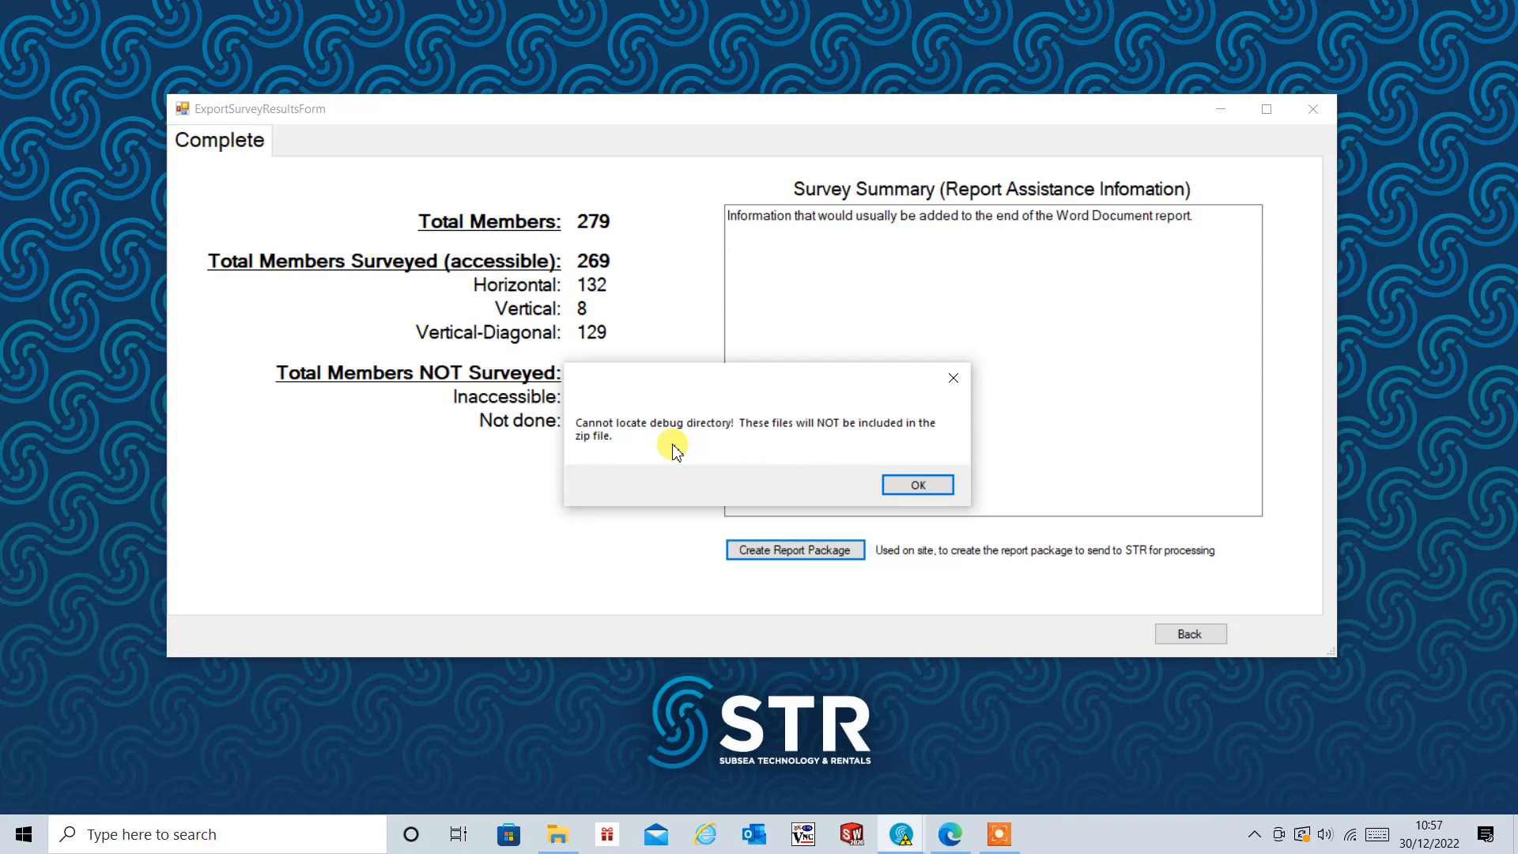
drag(764, 384, 811, 373)
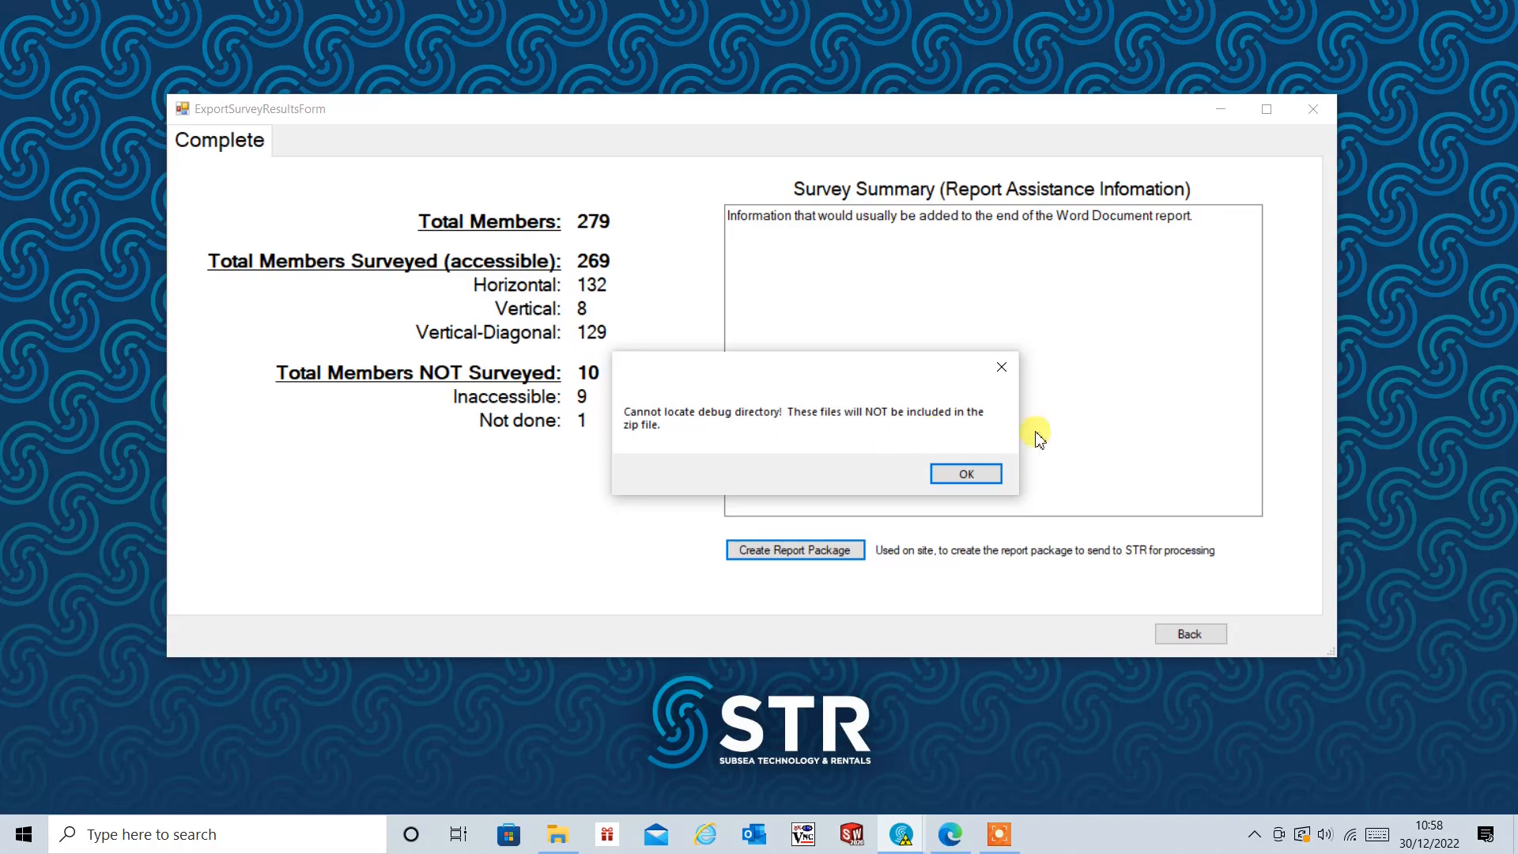
click(966, 475)
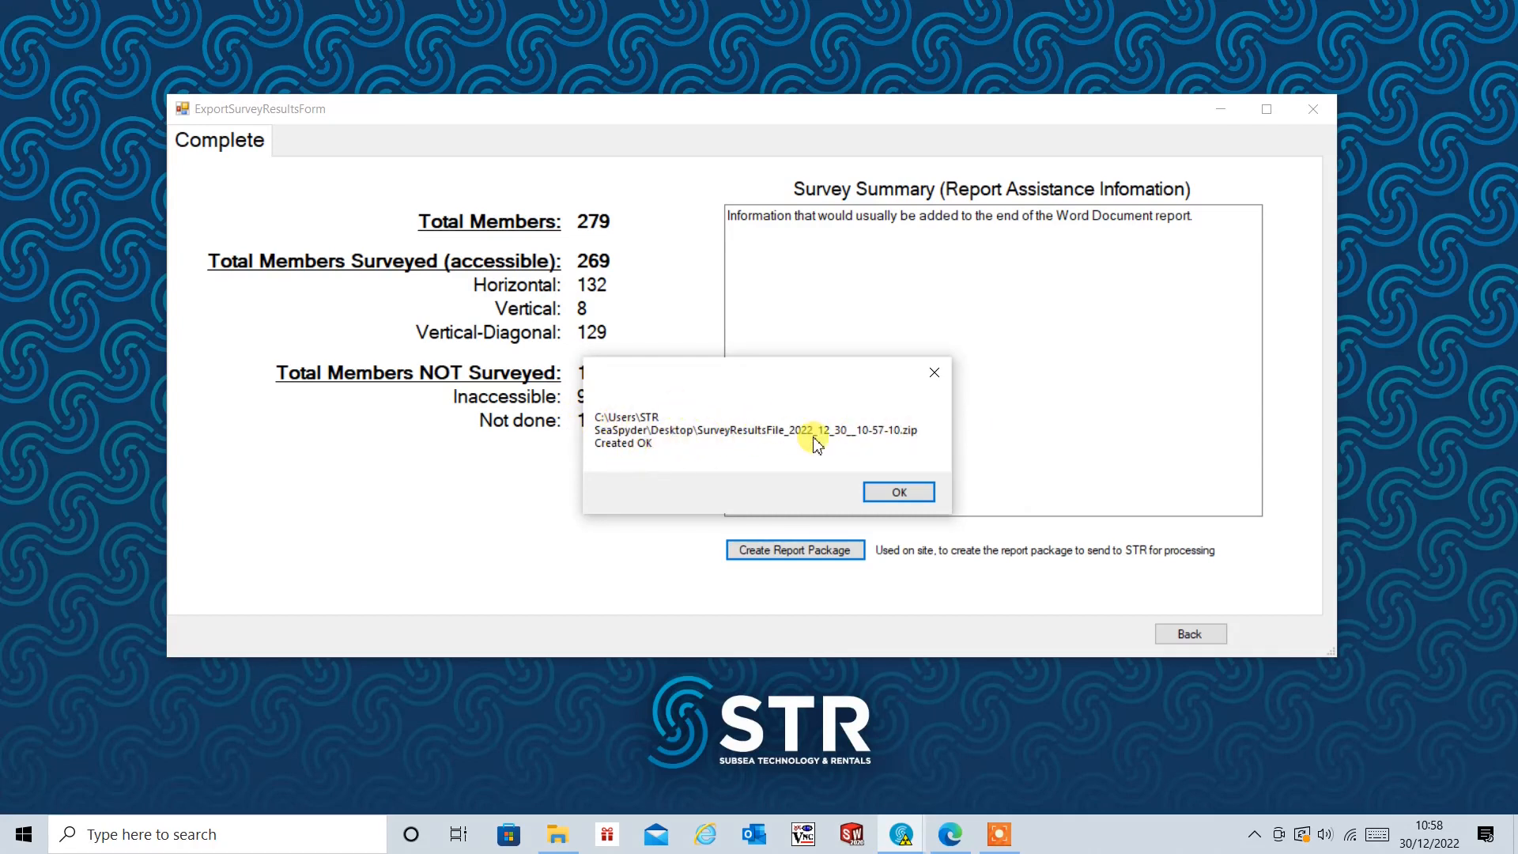
click(924, 492)
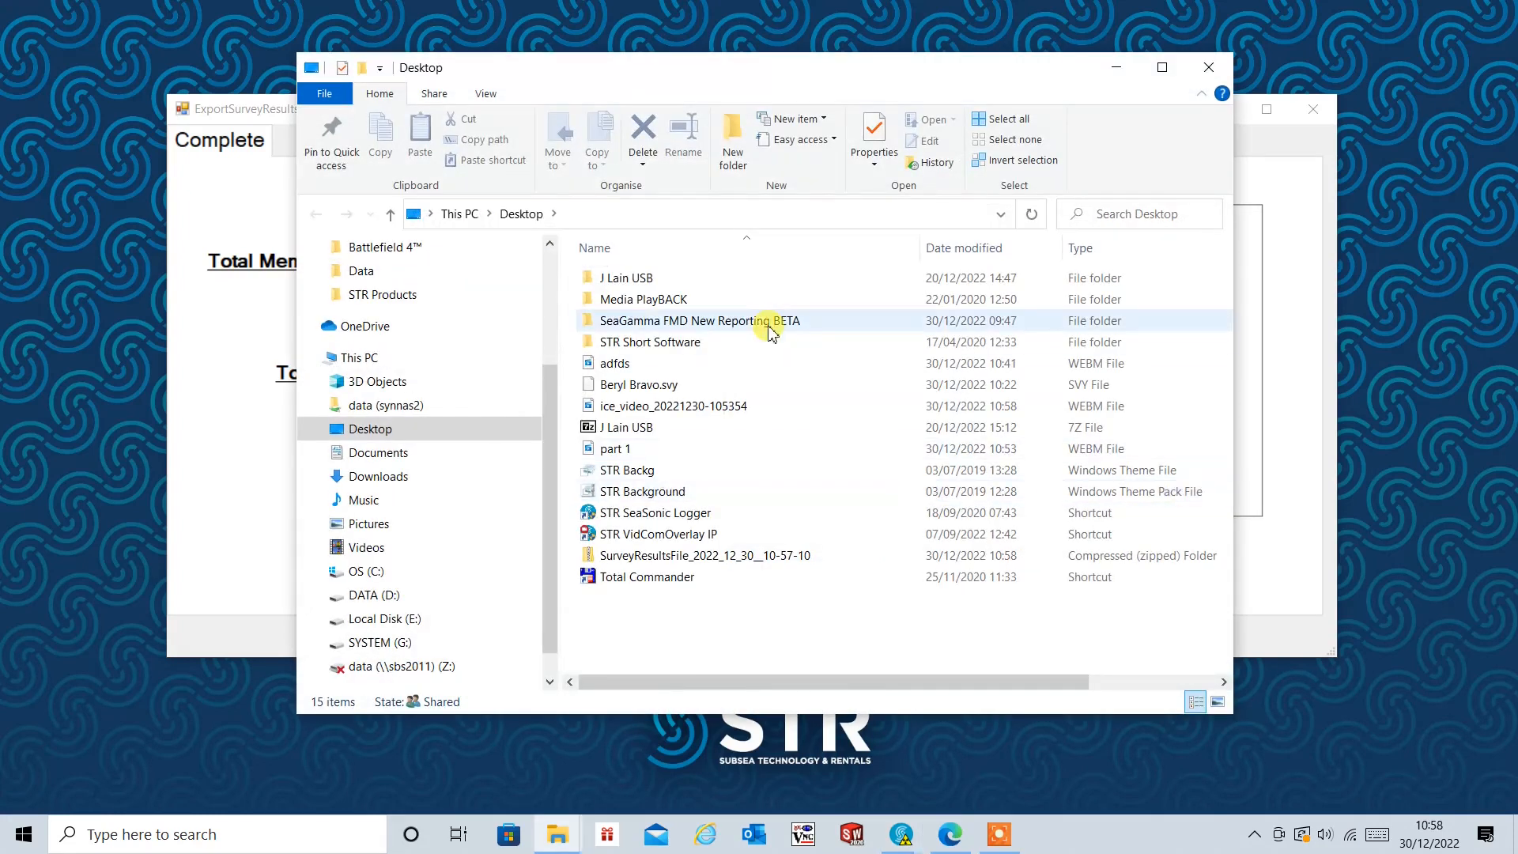
Open SurveyResultsFile_2022_12_30__10-57-10 on the desktop, examine the full names of the files it contains, and close the folder.
drag(831, 75, 905, 45)
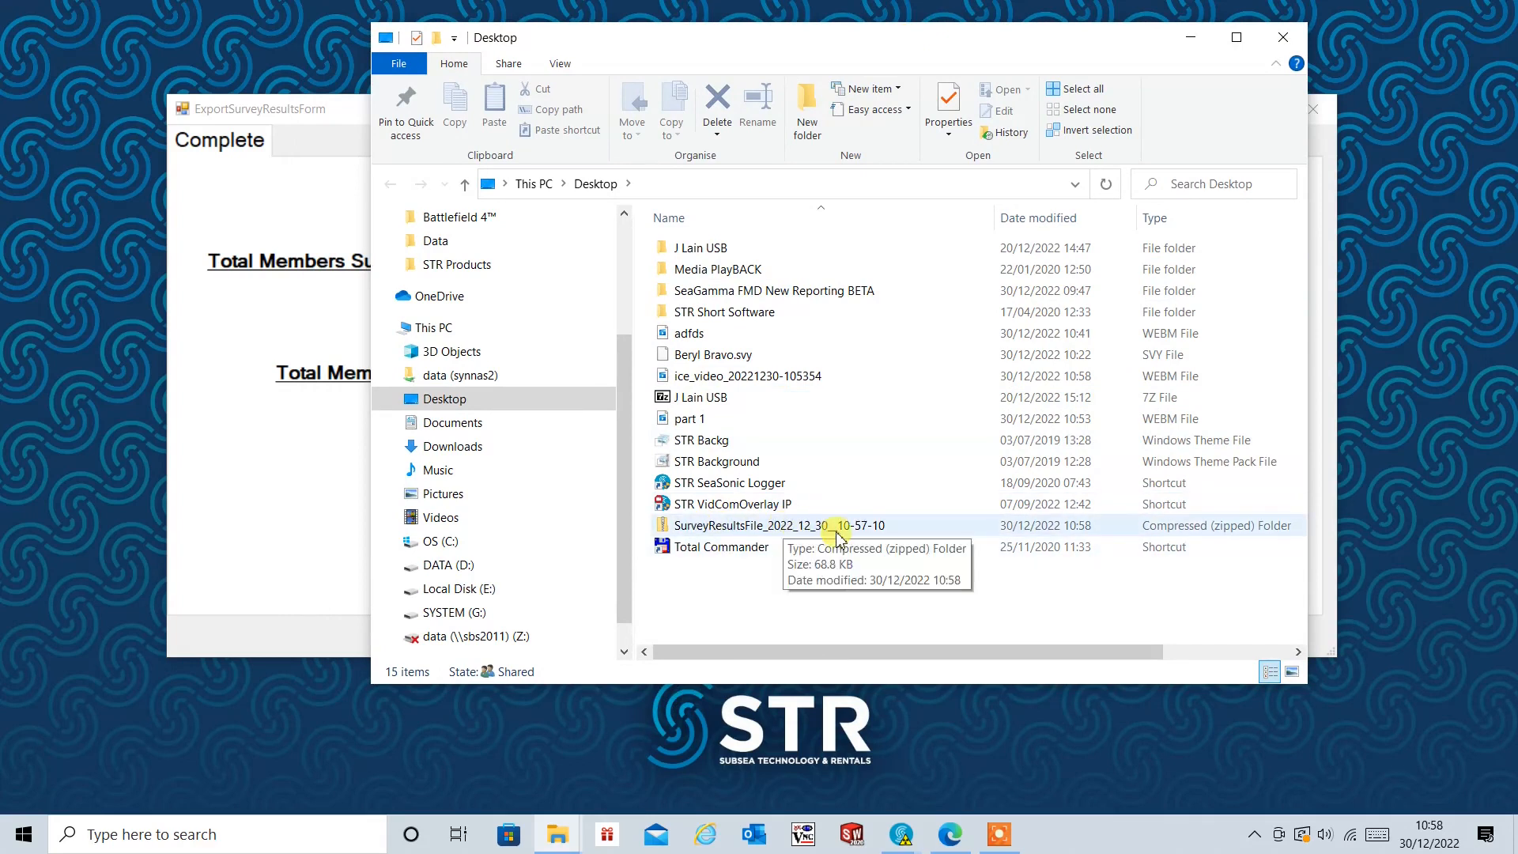
double_click(778, 526)
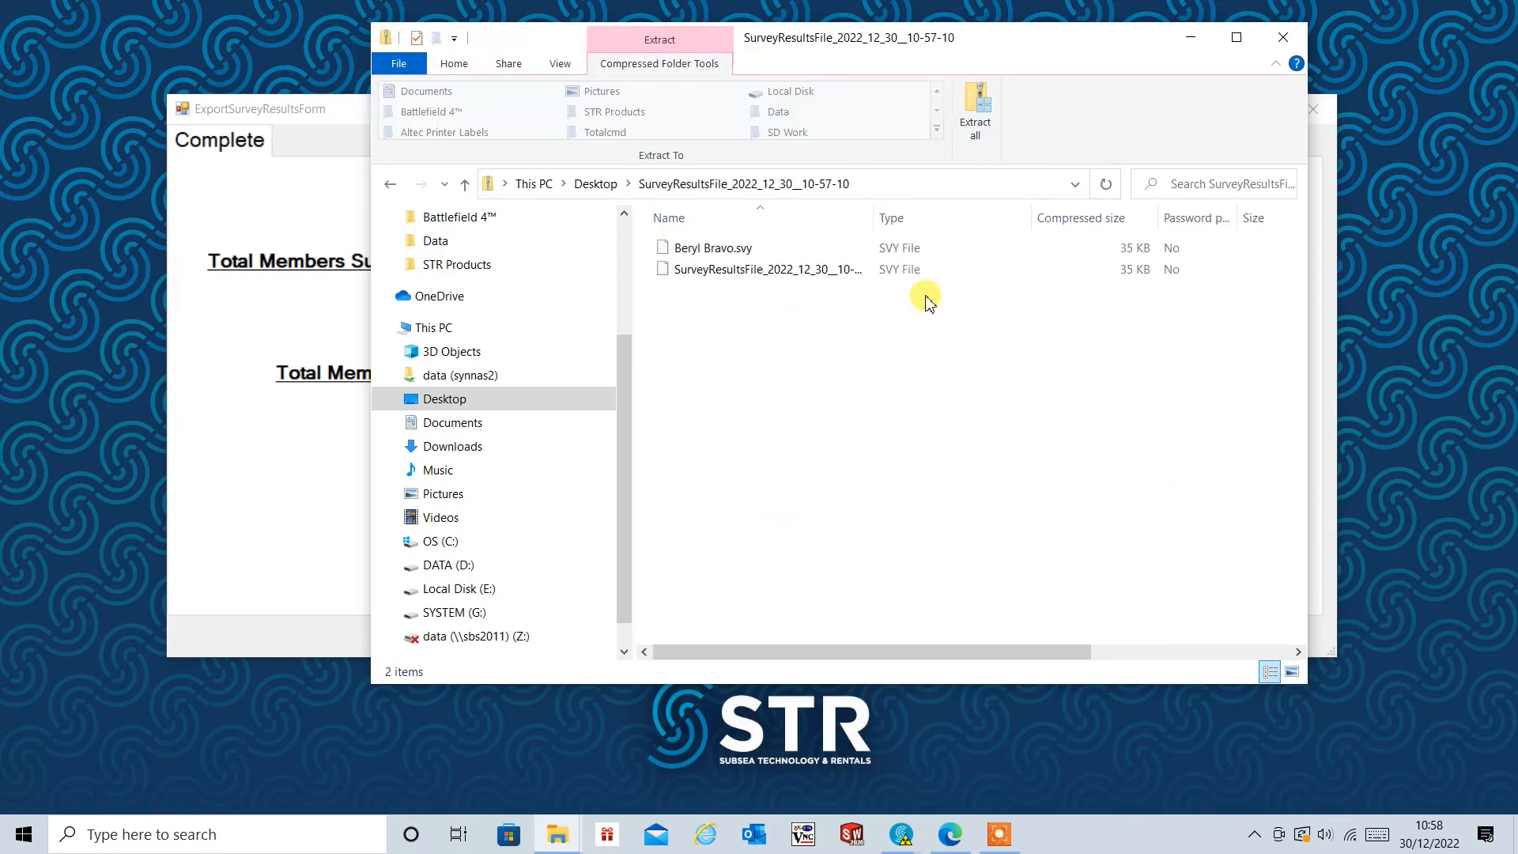
drag(880, 220, 983, 218)
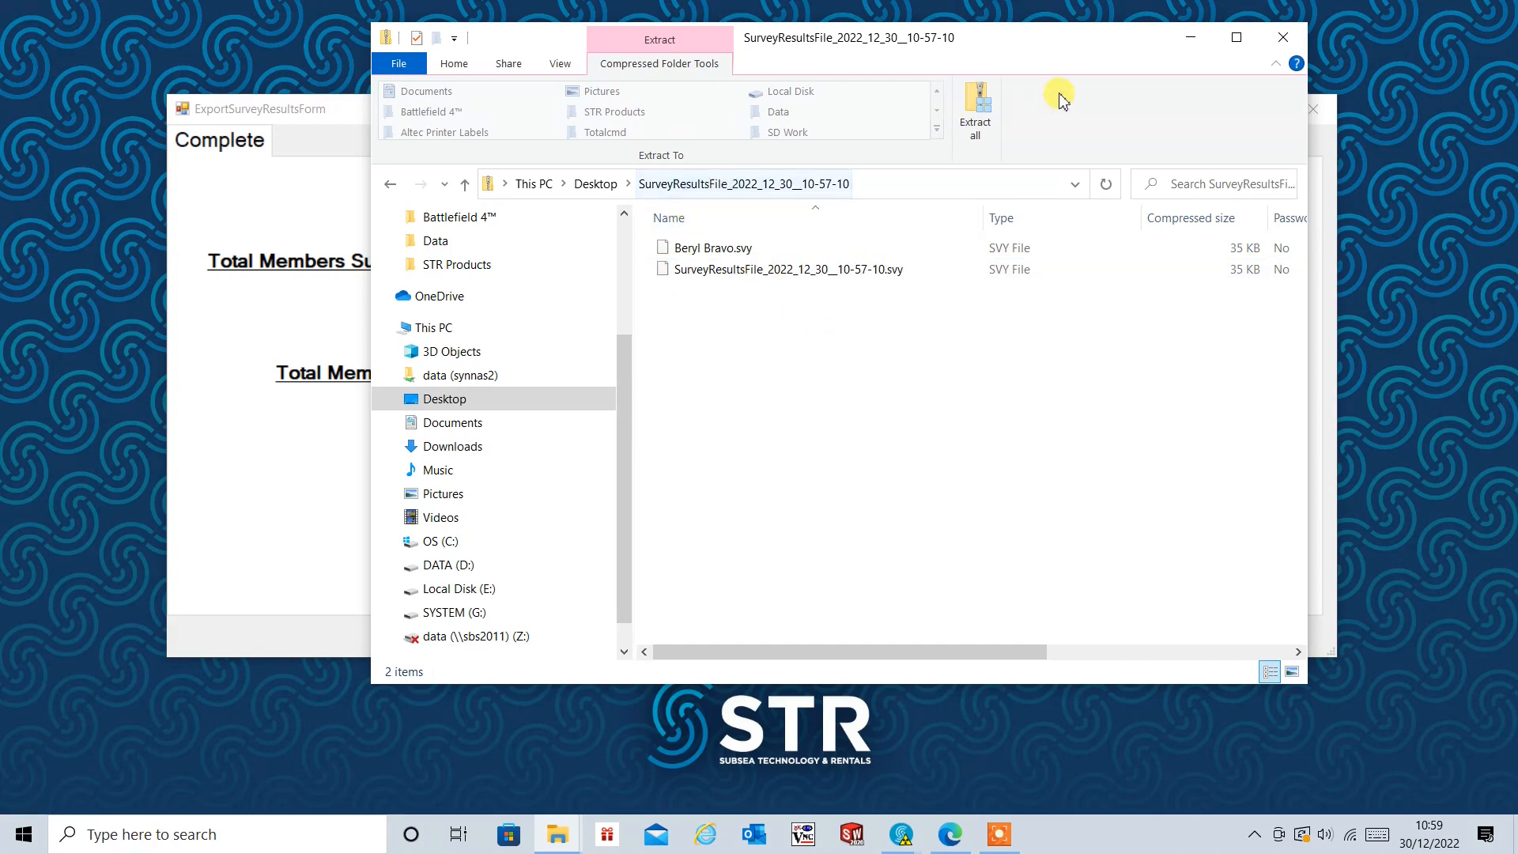
click(1290, 46)
Try to share SurveyResultsFile_2022_12_30__10-57-10 from the desktop folder by e-mail, without adding a mail account.
click(569, 834)
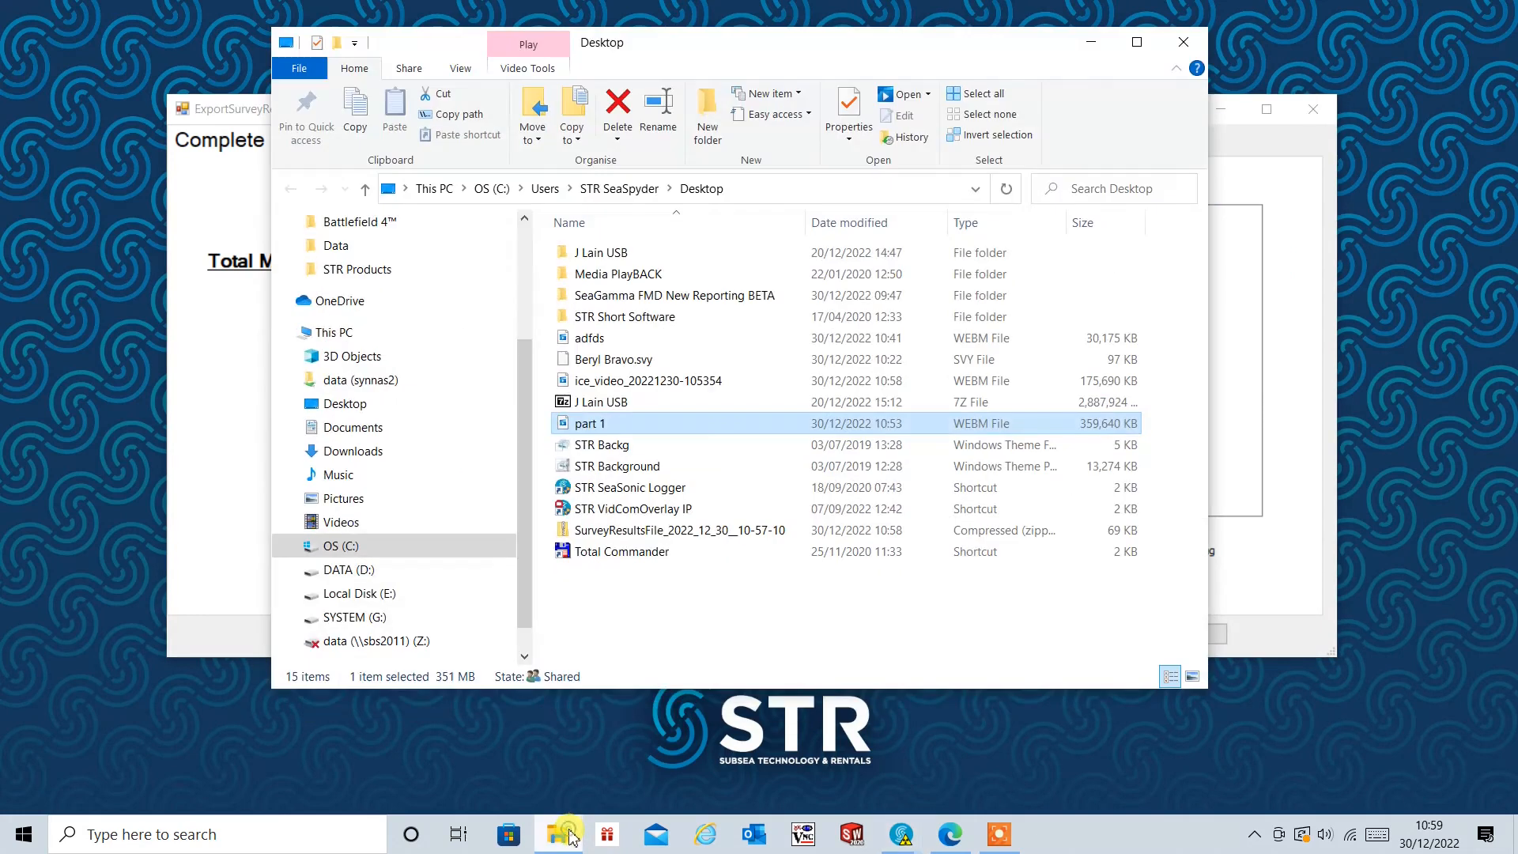
click(672, 605)
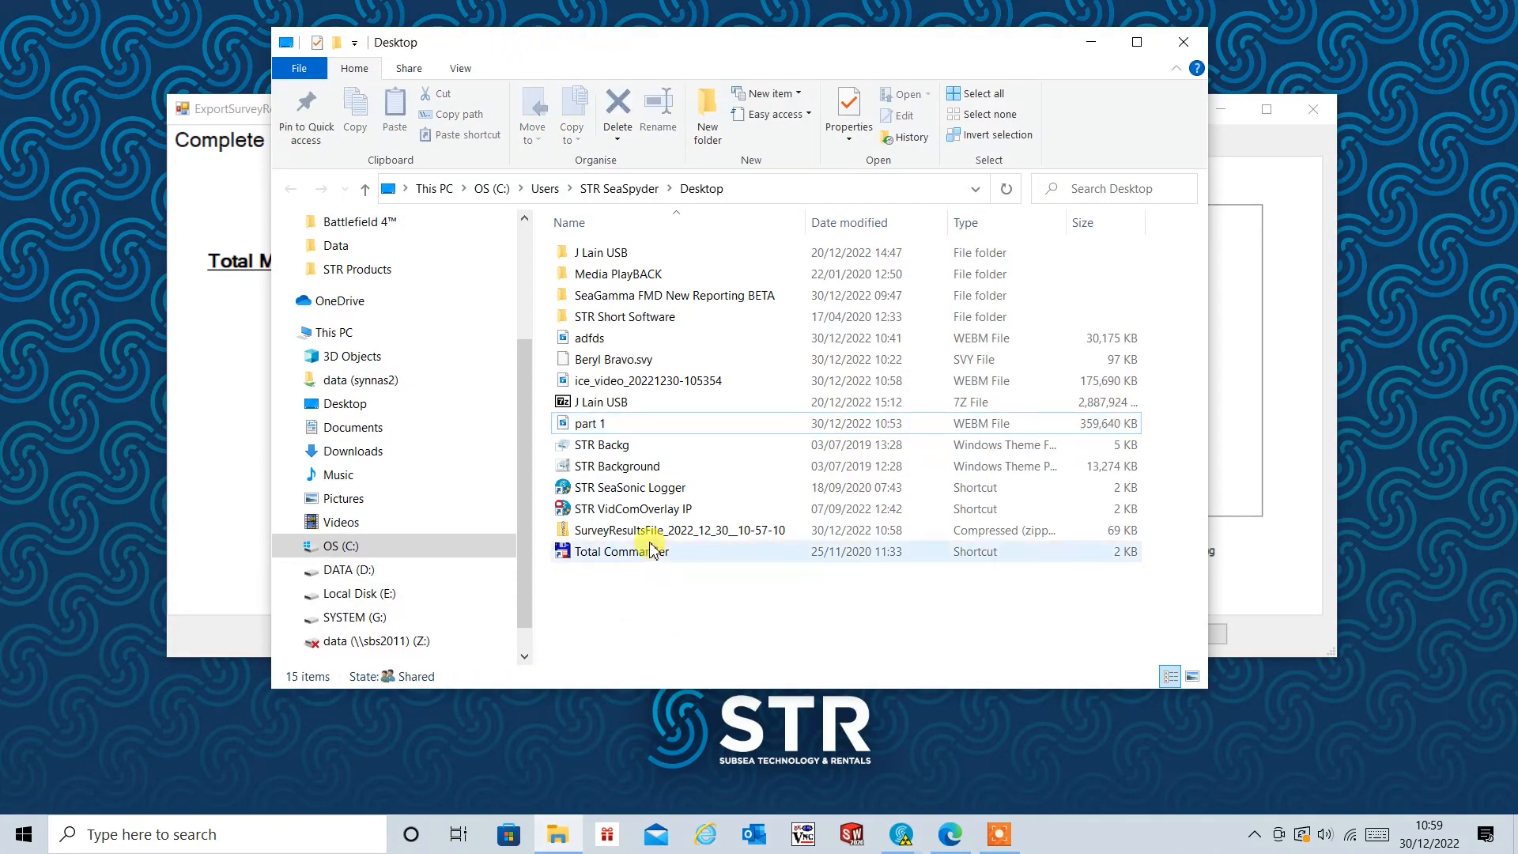
click(592, 532)
right_click(591, 535)
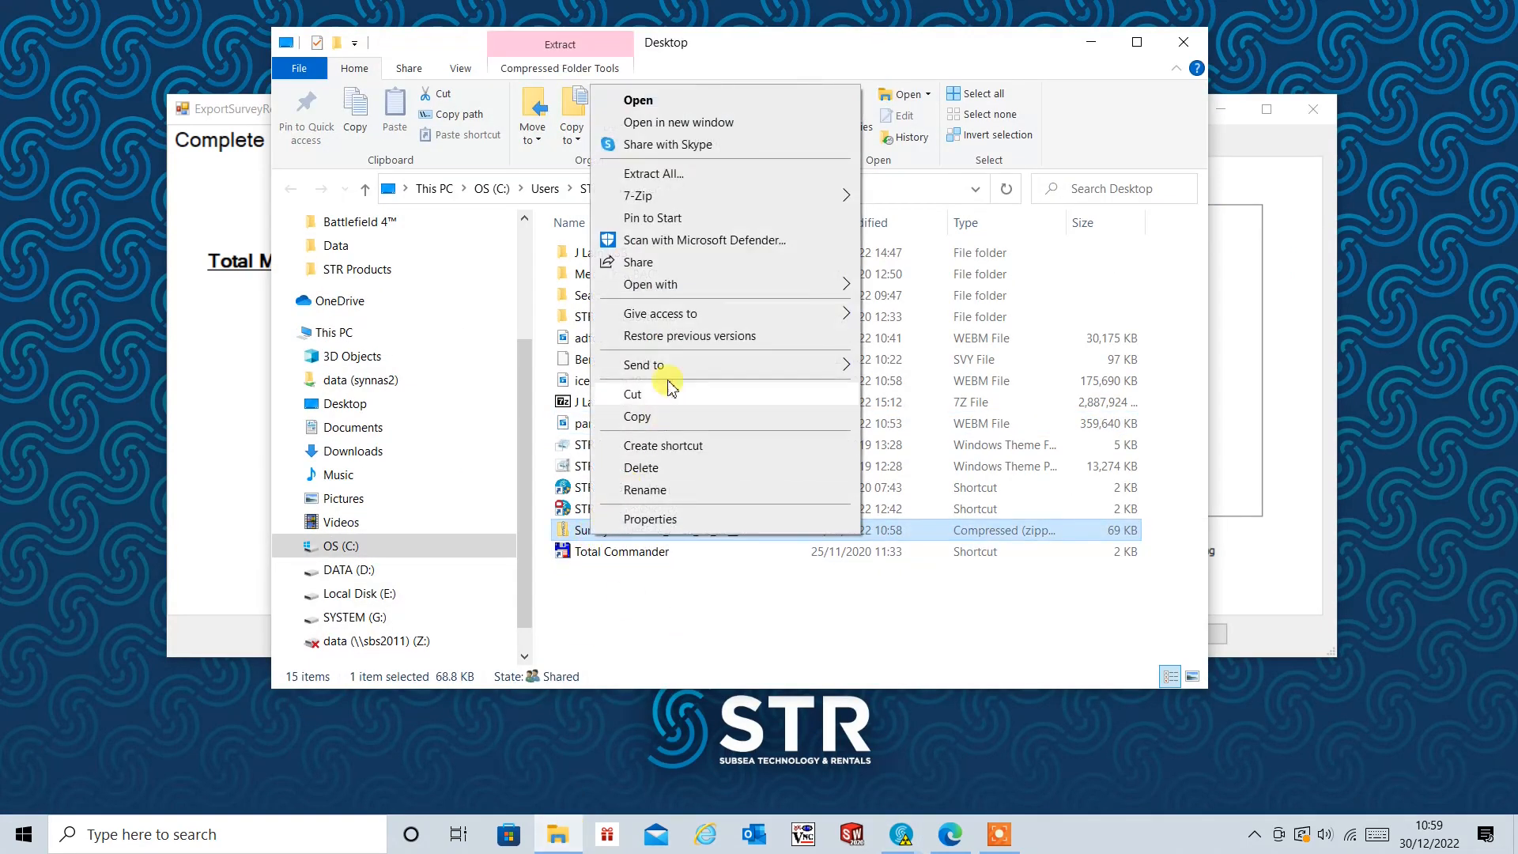
click(700, 263)
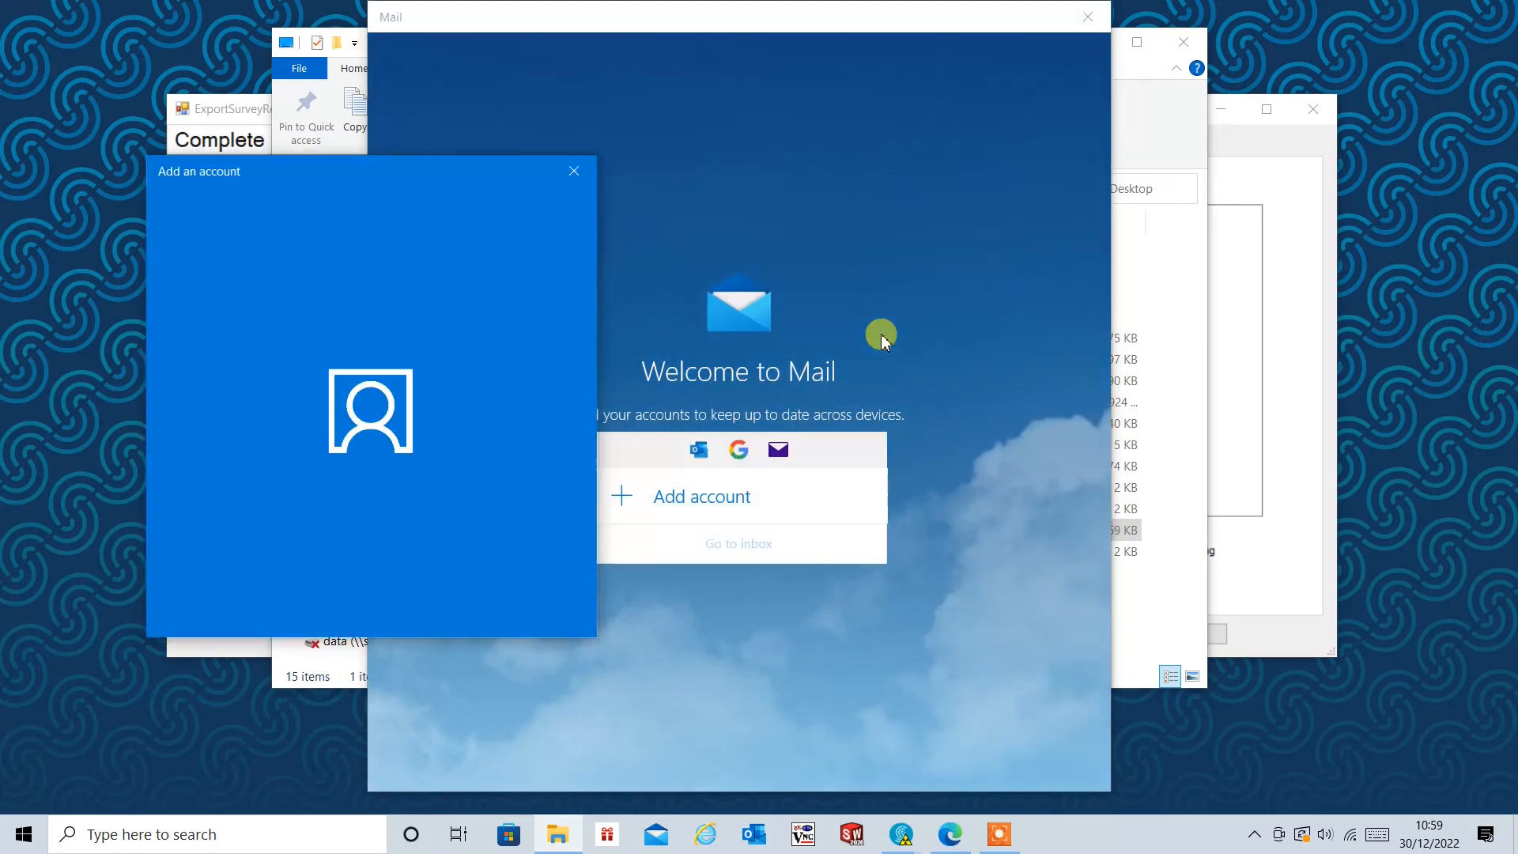
click(1088, 17)
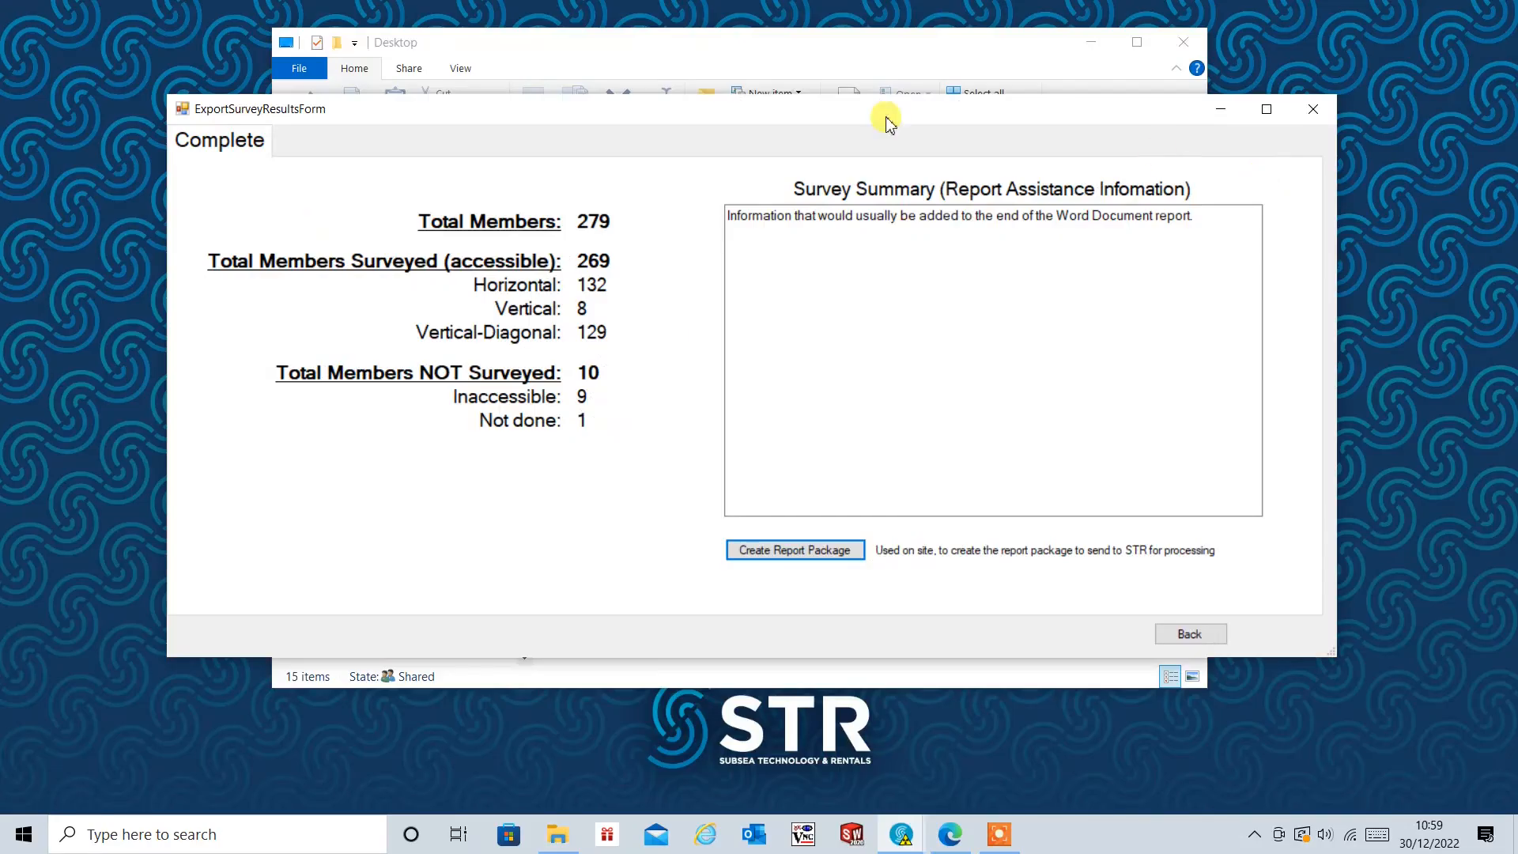
Close the survey results export form and return to the SeaGamma Logger main window.
drag(803, 109, 841, 106)
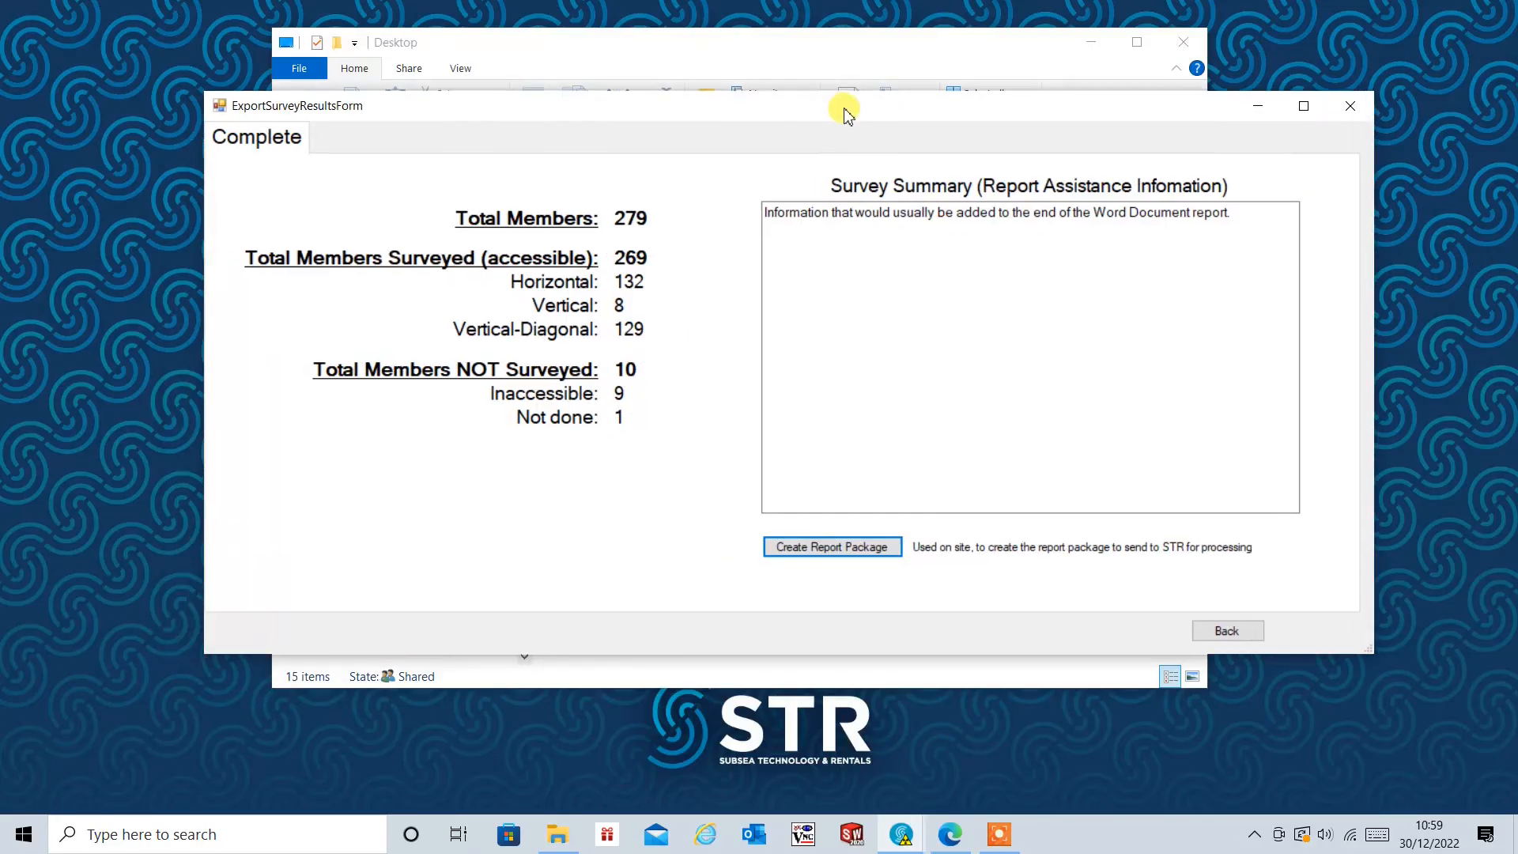
click(1357, 109)
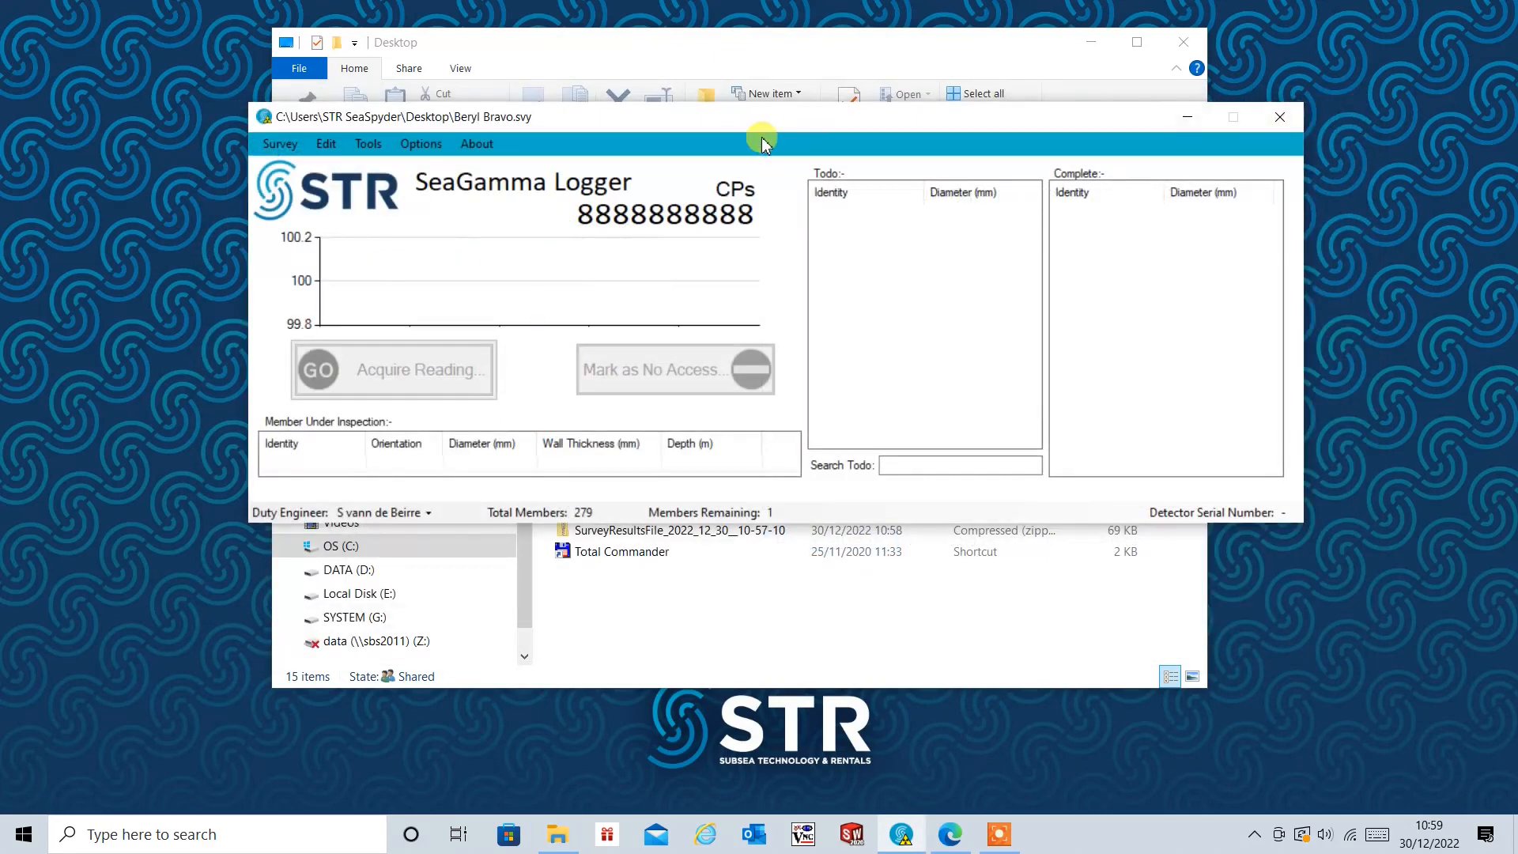